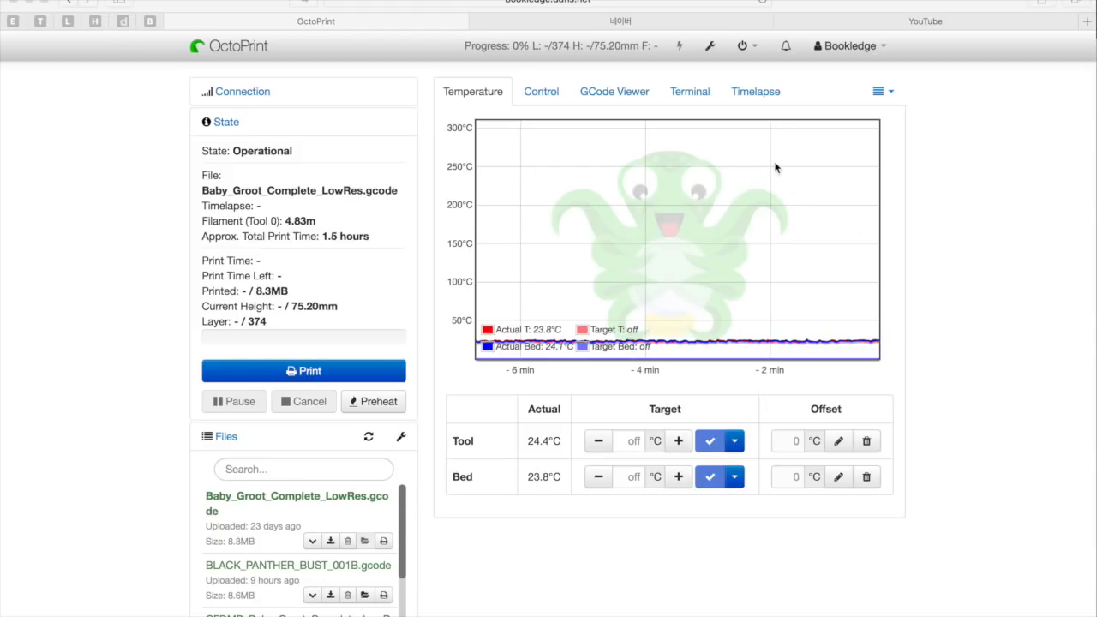
Review the new plugin repository announcements, examining the Exclude Region and OctoPrint-Cancelobject entries, and close the announcements
left_click(787, 50)
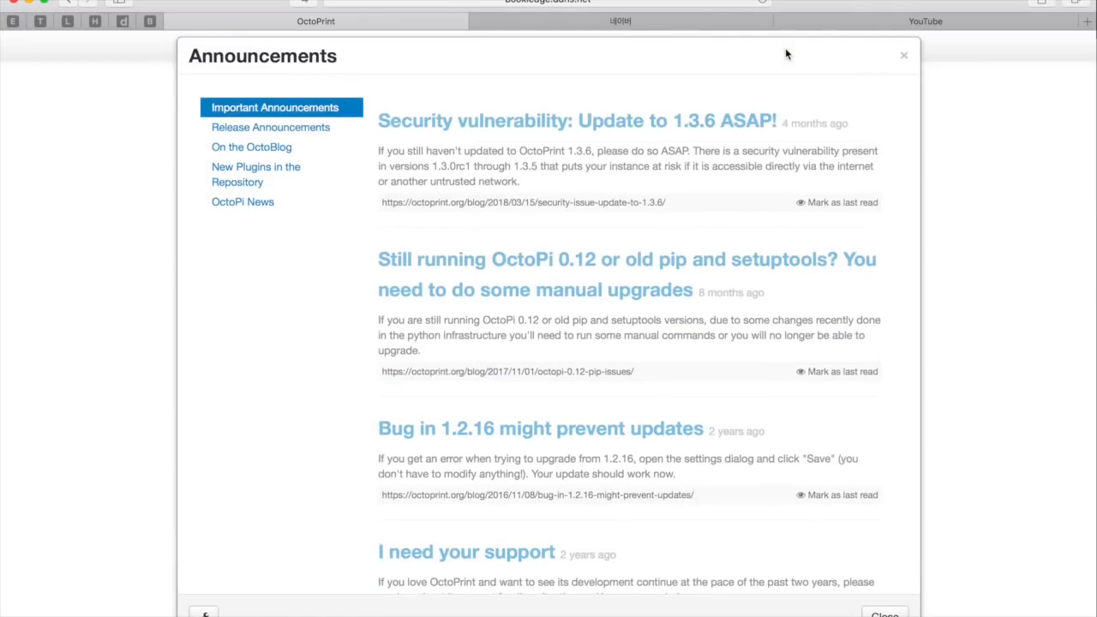
left_click(278, 177)
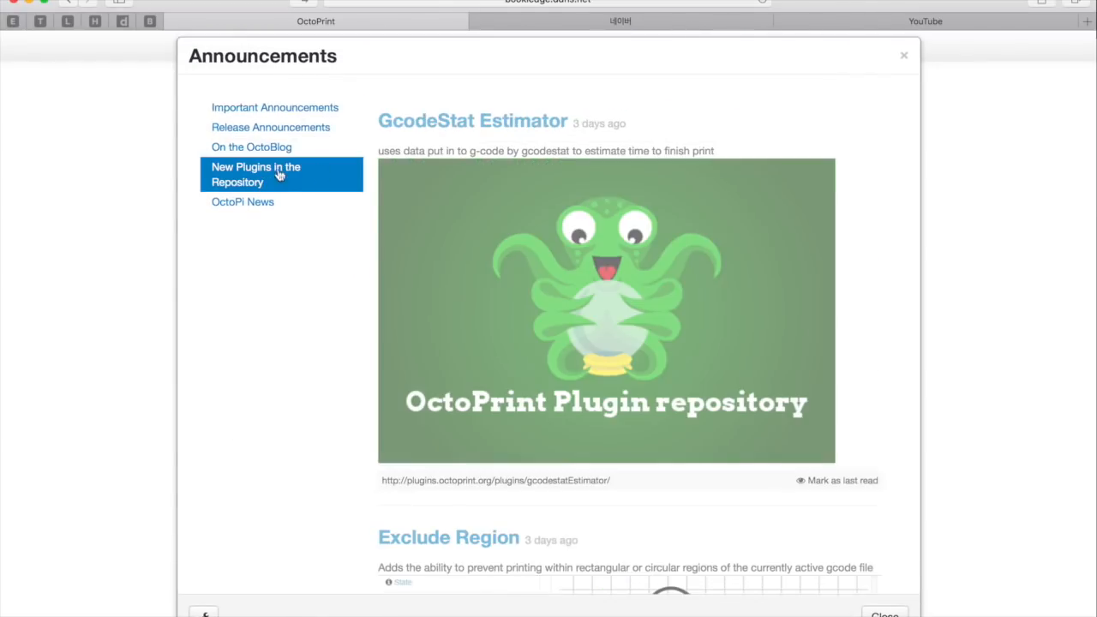
scroll(902, 422, "down", 5)
scroll(902, 423, "down", 10)
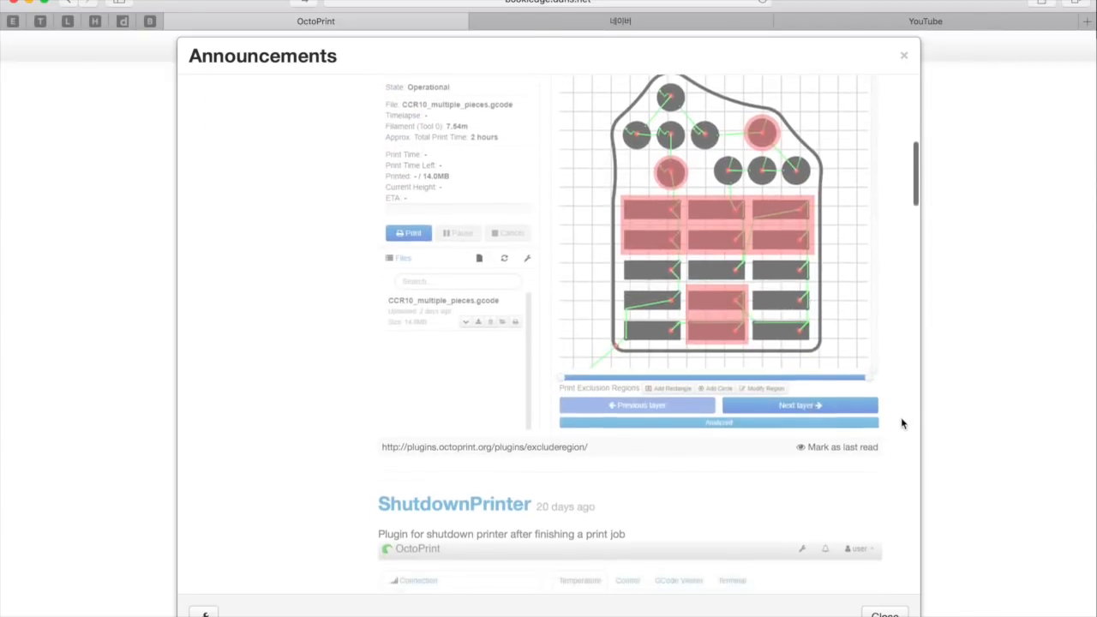
scroll(903, 423, "up", 15)
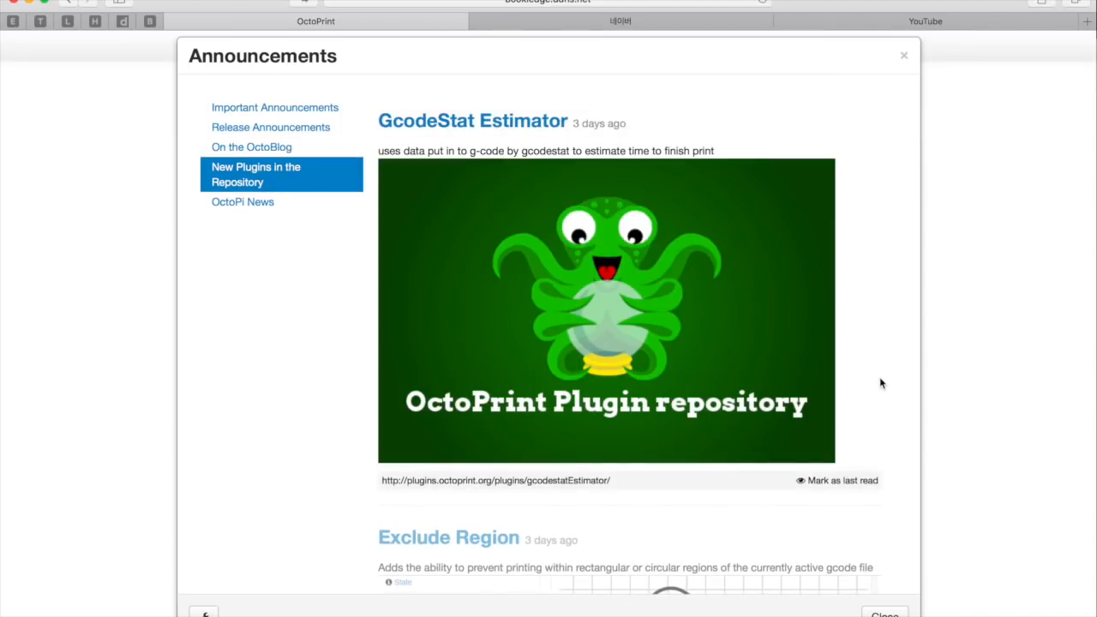
scroll(881, 383, "down", 6)
scroll(881, 384, "down", 3)
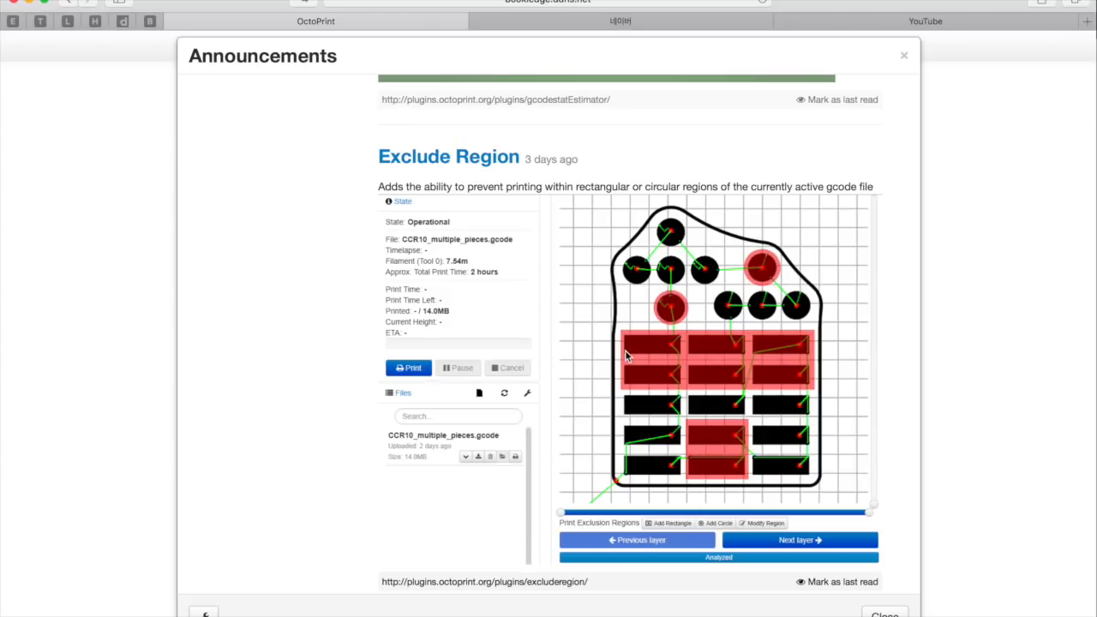
scroll(626, 356, "down", 1)
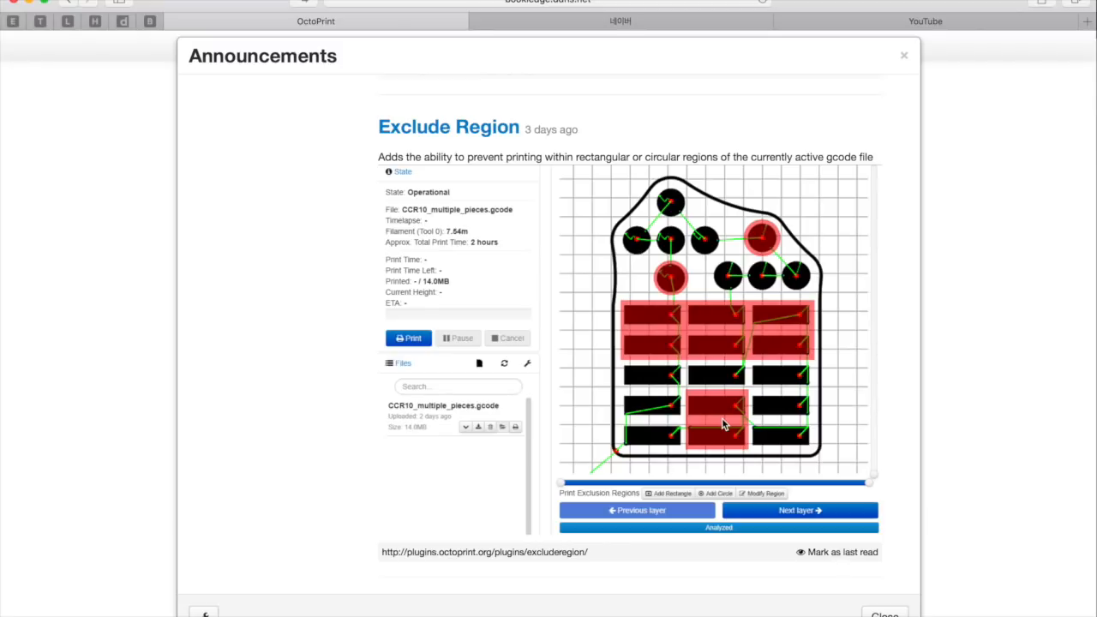
scroll(722, 423, "down", 10)
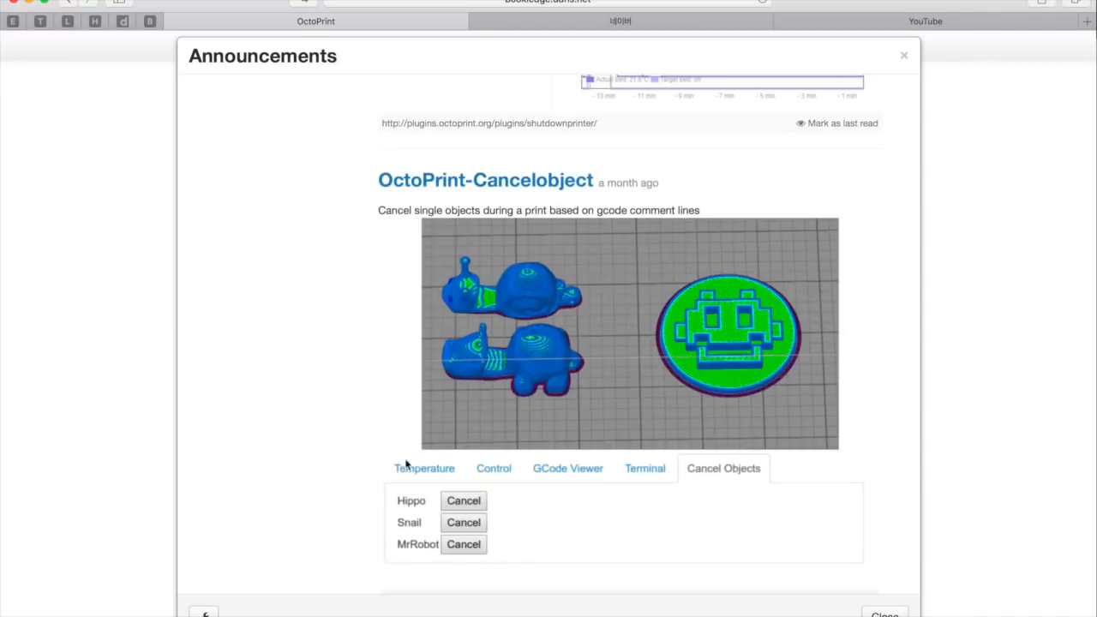
scroll(880, 308, "up", 10)
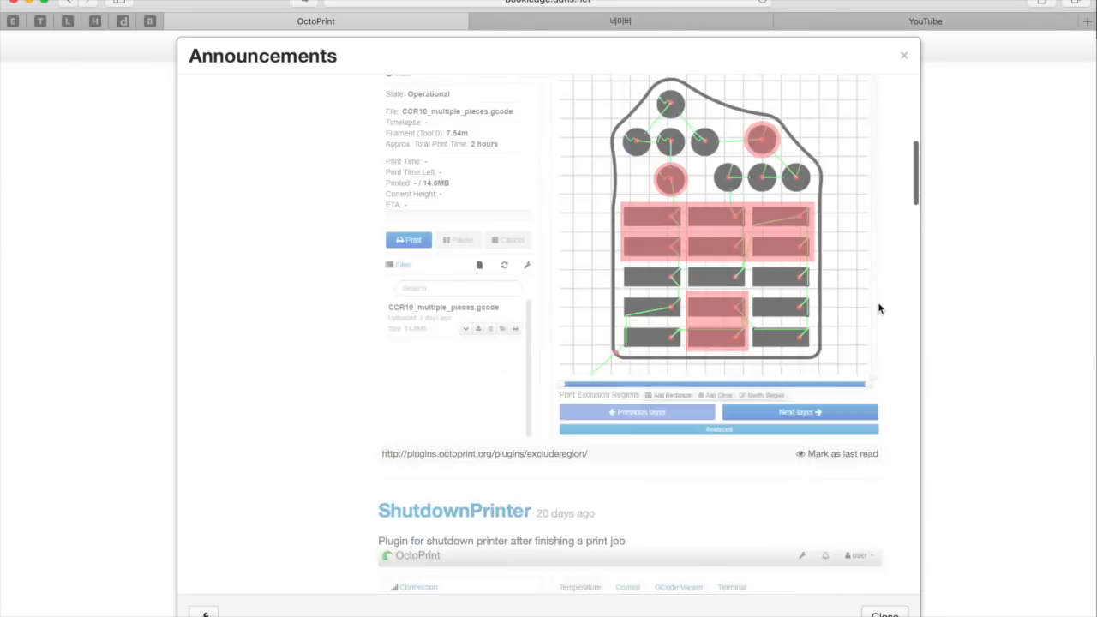
scroll(879, 308, "up", 3)
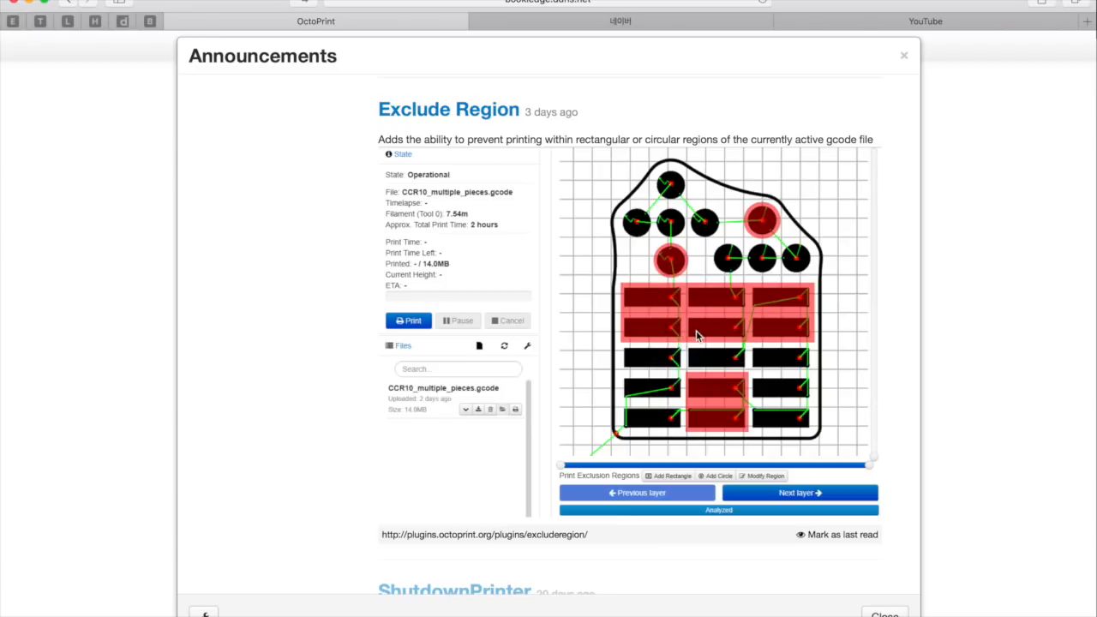
scroll(697, 336, "up", 1)
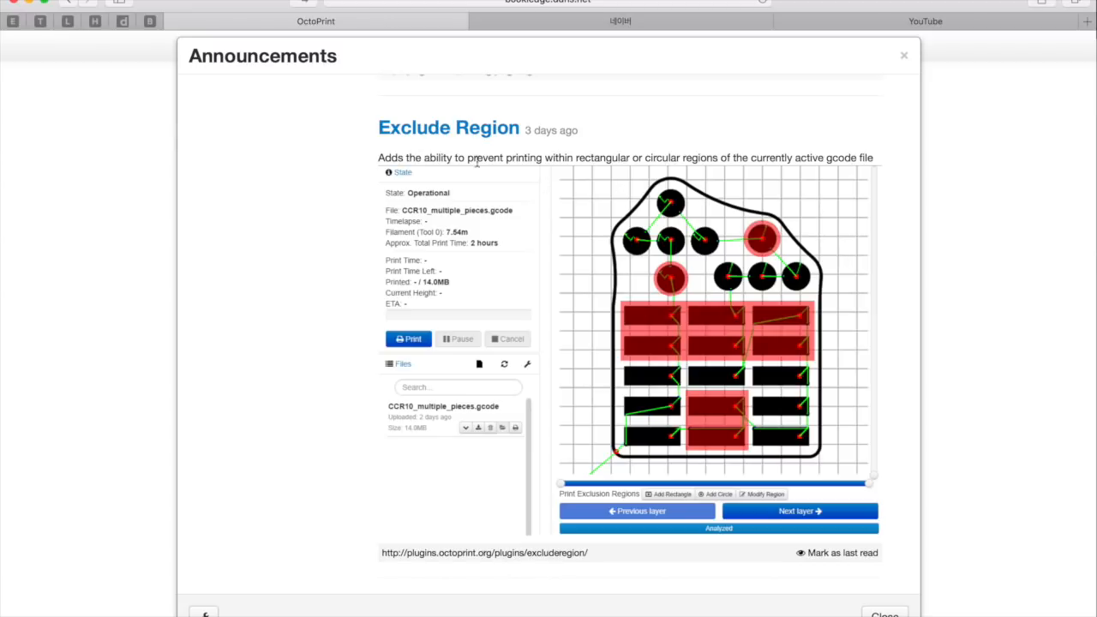
left_click(904, 55)
Examine the Plugin Manager's options for installing new plugins from the repository or a URL, and close the settings
left_click(710, 47)
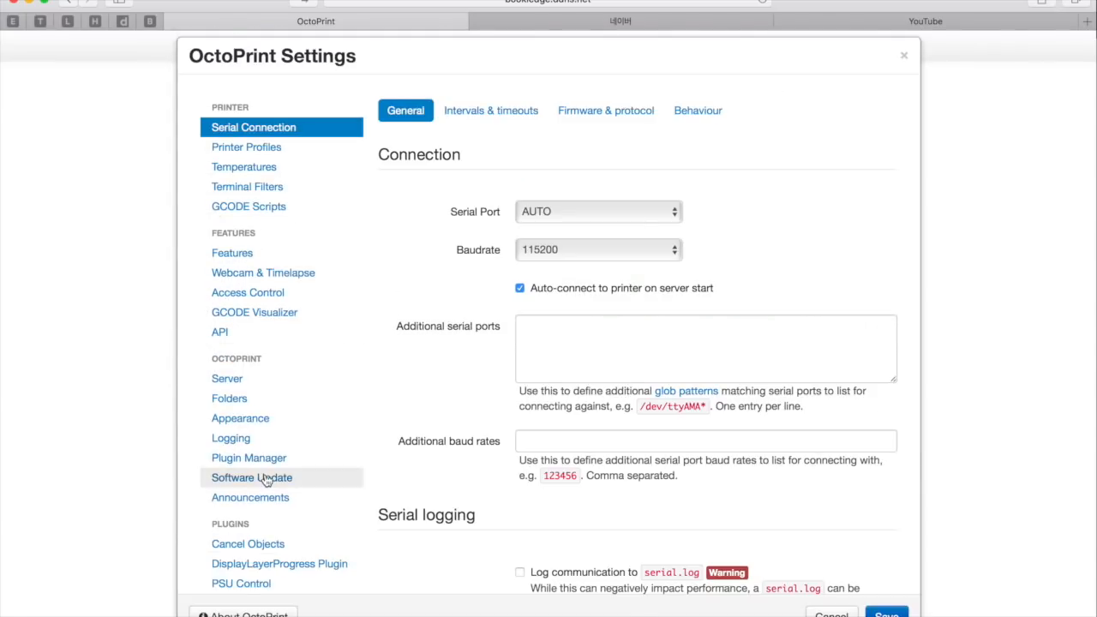
left_click(281, 461)
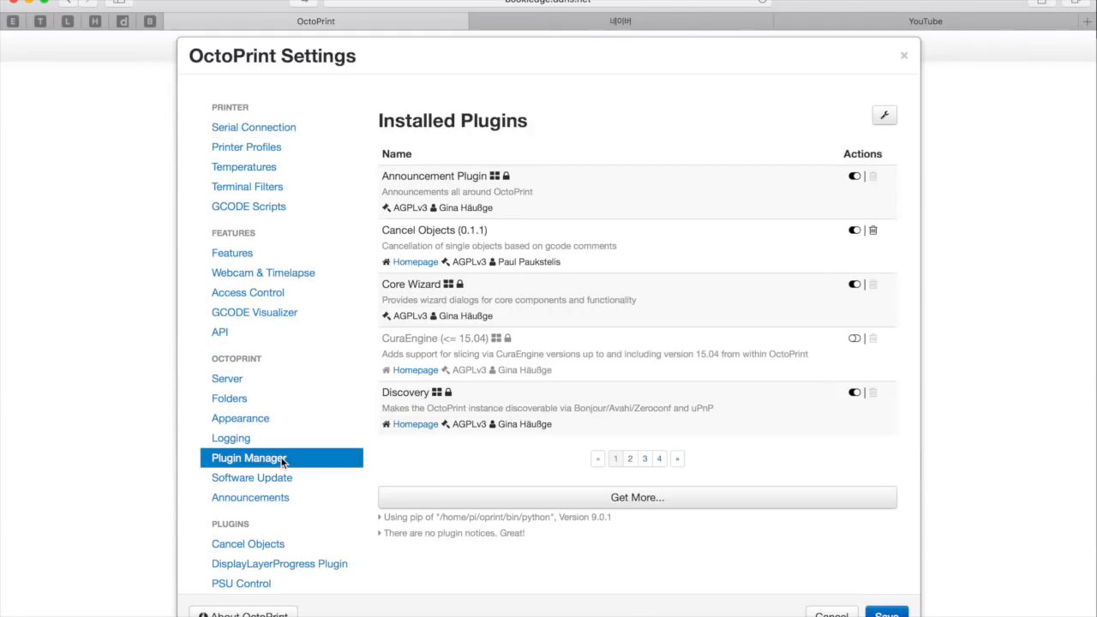
left_click(617, 497)
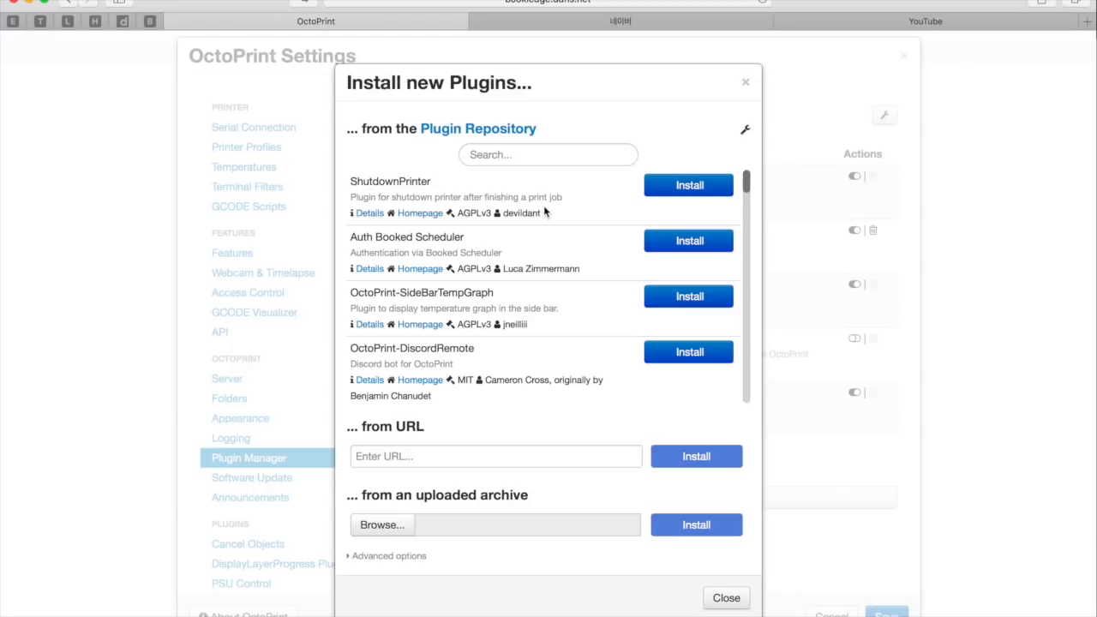
scroll(544, 211, "down", 10)
scroll(544, 211, "up", 10)
left_click(504, 457)
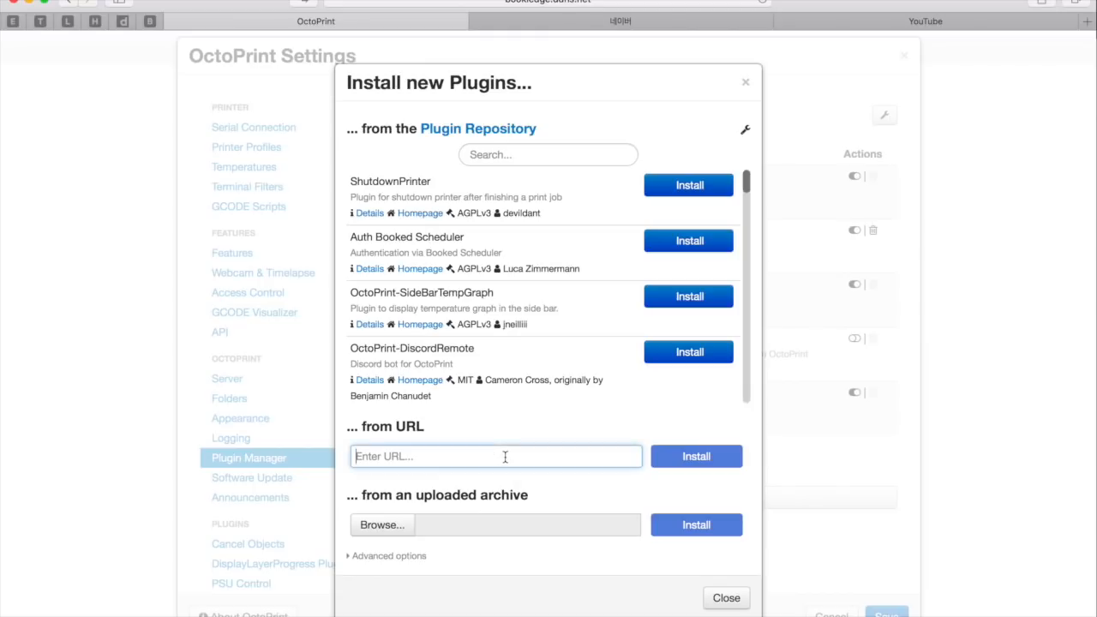
left_click(746, 81)
left_click(907, 58)
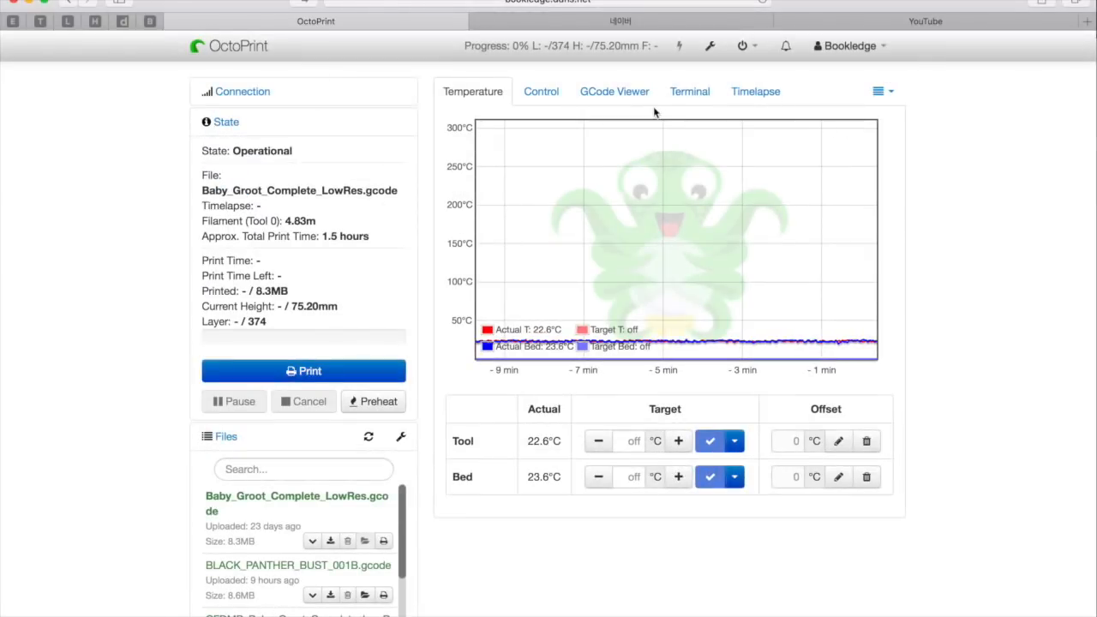
Open the Exclude Region plugin's web page from its link in the new plugin repository announcements
left_click(742, 47)
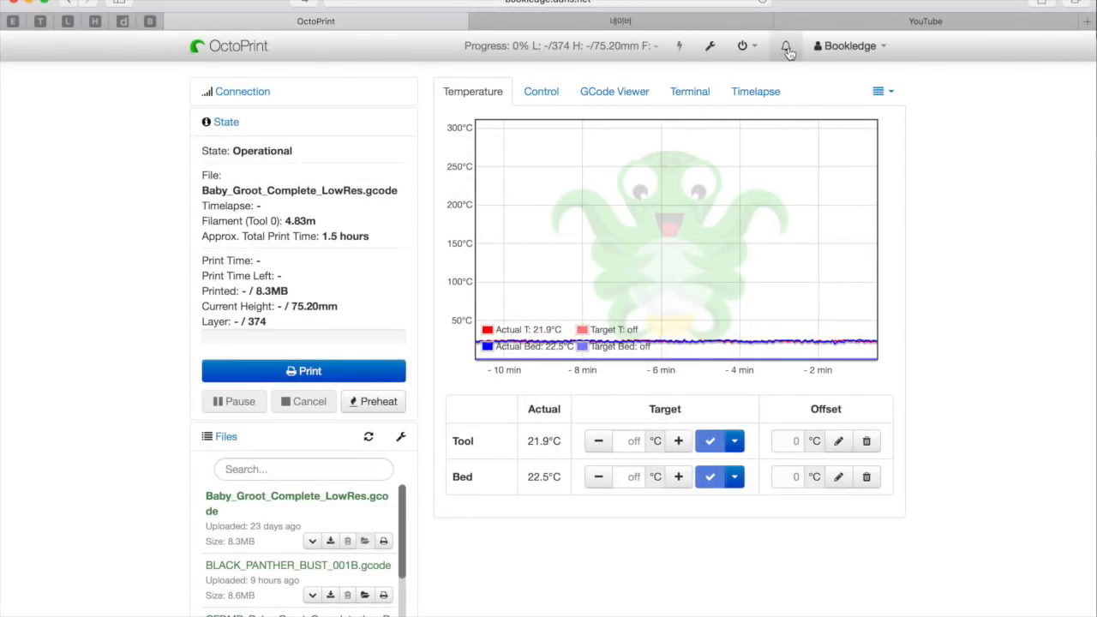
left_click(785, 46)
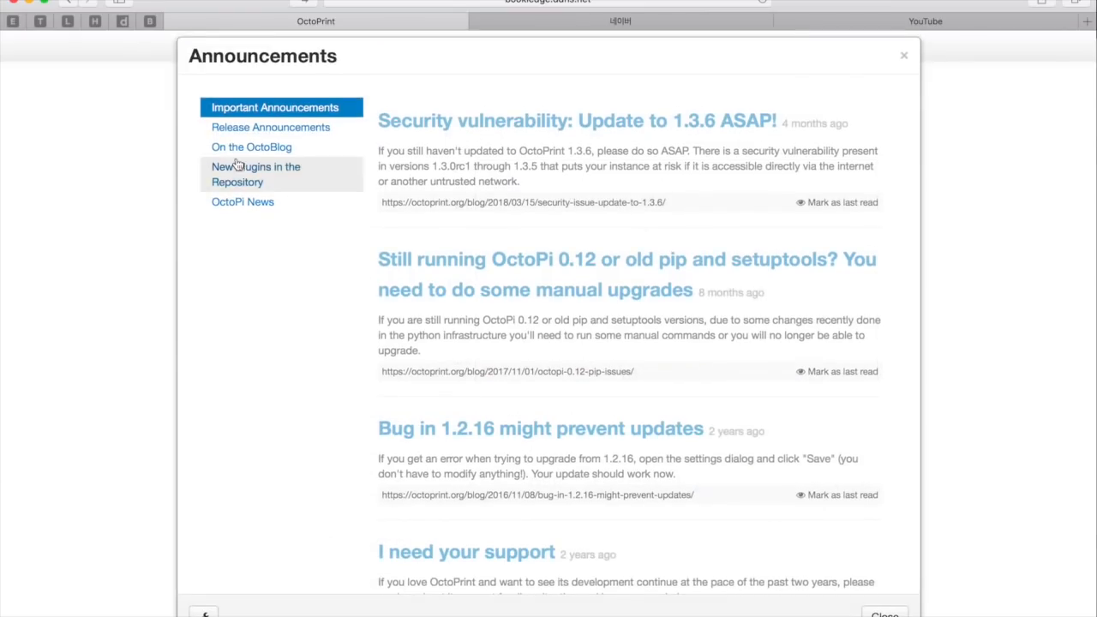
left_click(244, 174)
scroll(596, 413, "down", 5)
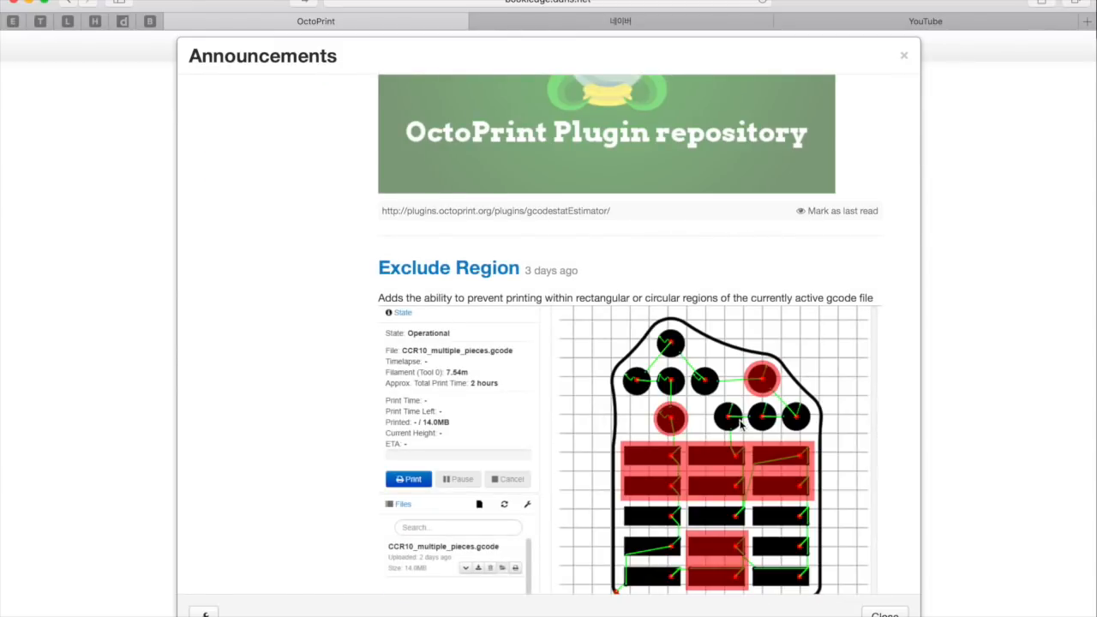
scroll(735, 429, "down", 3)
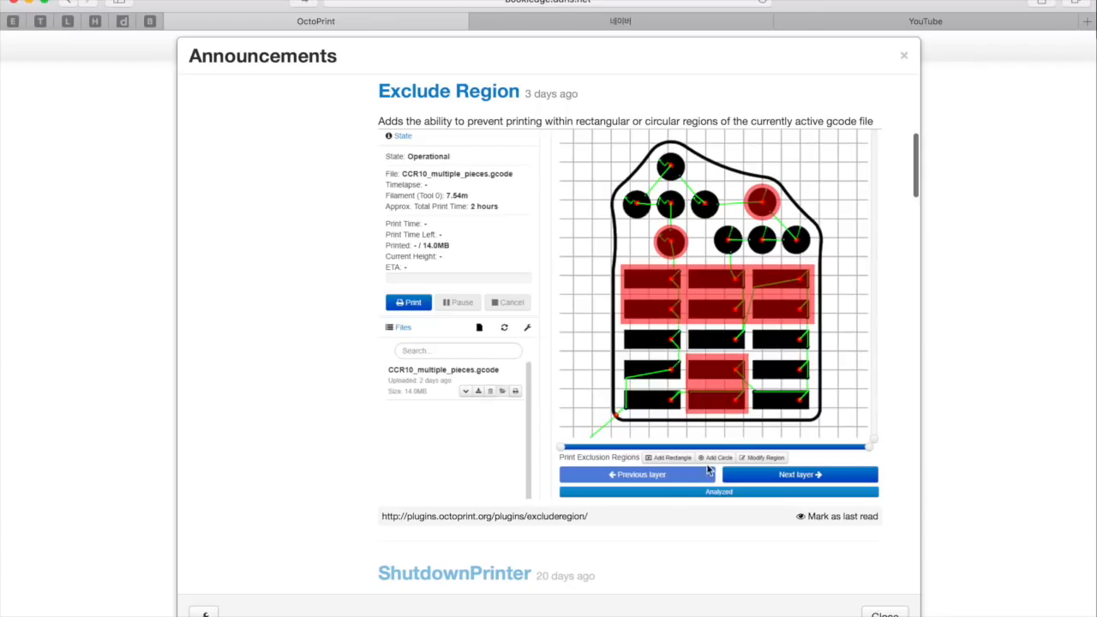
left_click(559, 516)
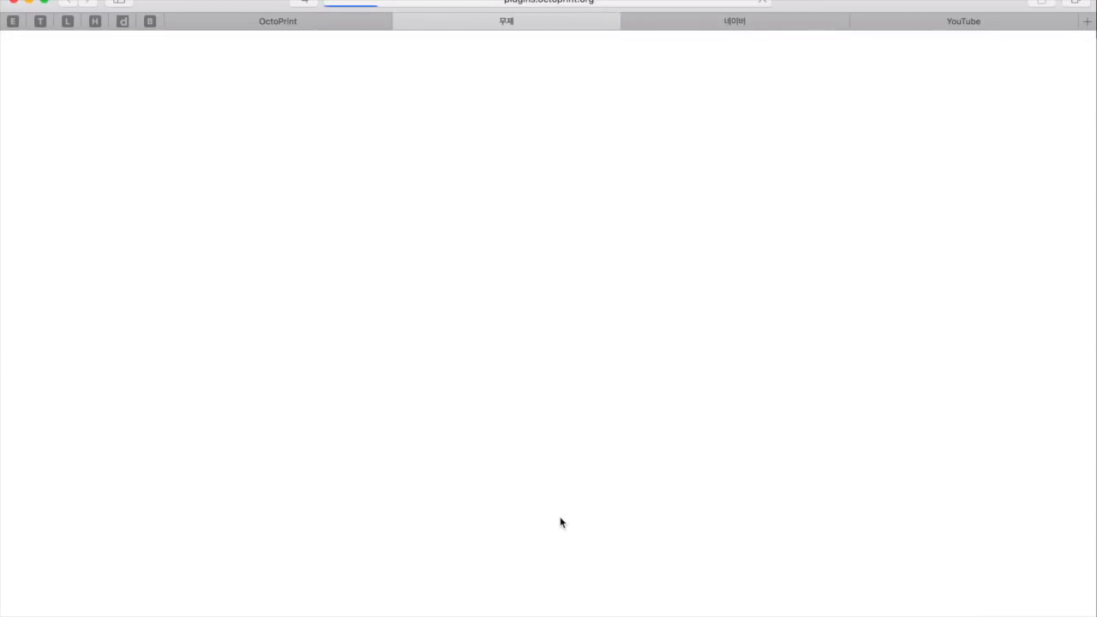
Open the Exclude Region plugin's GitHub homepage and copy the master.zip install URL from its Setup section
scroll(561, 523, "down", 5)
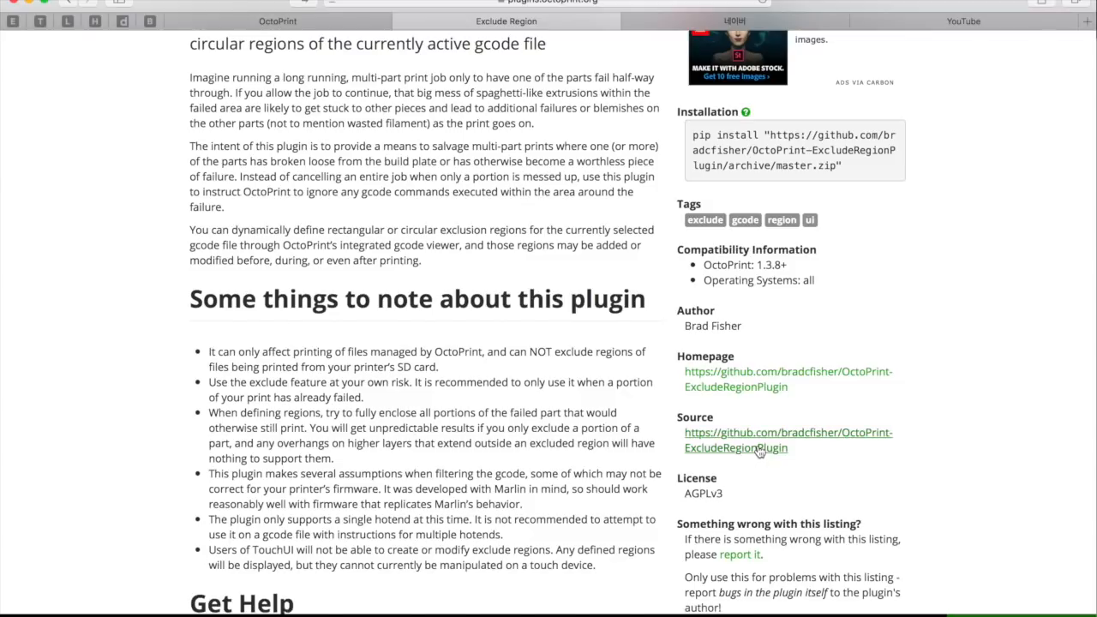
left_click(759, 393)
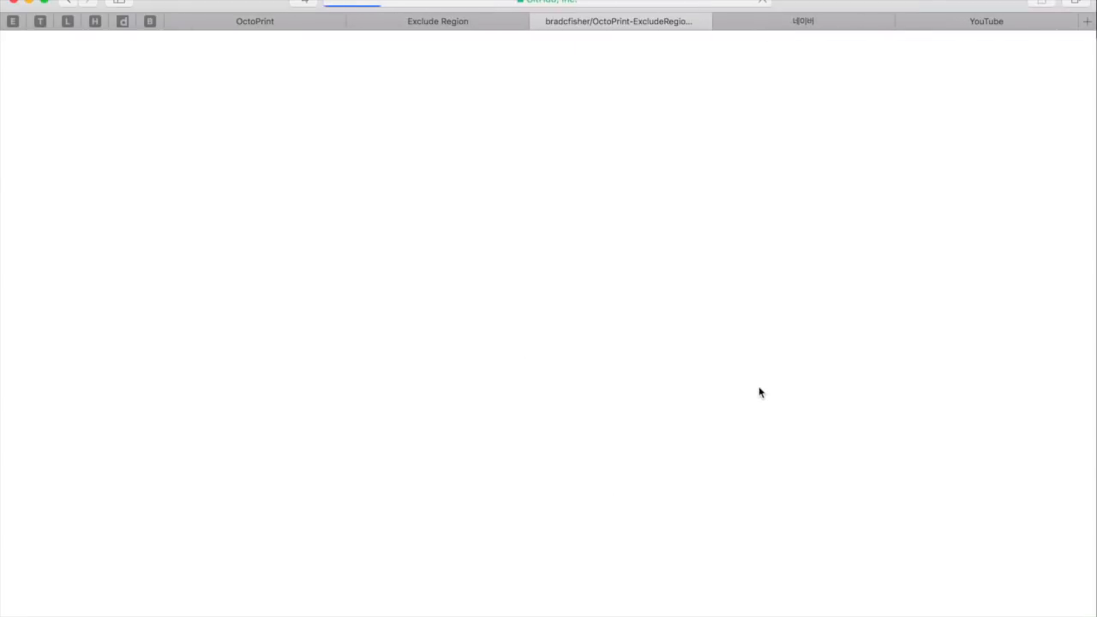
scroll(759, 392, "down", 10)
scroll(760, 392, "down", 15)
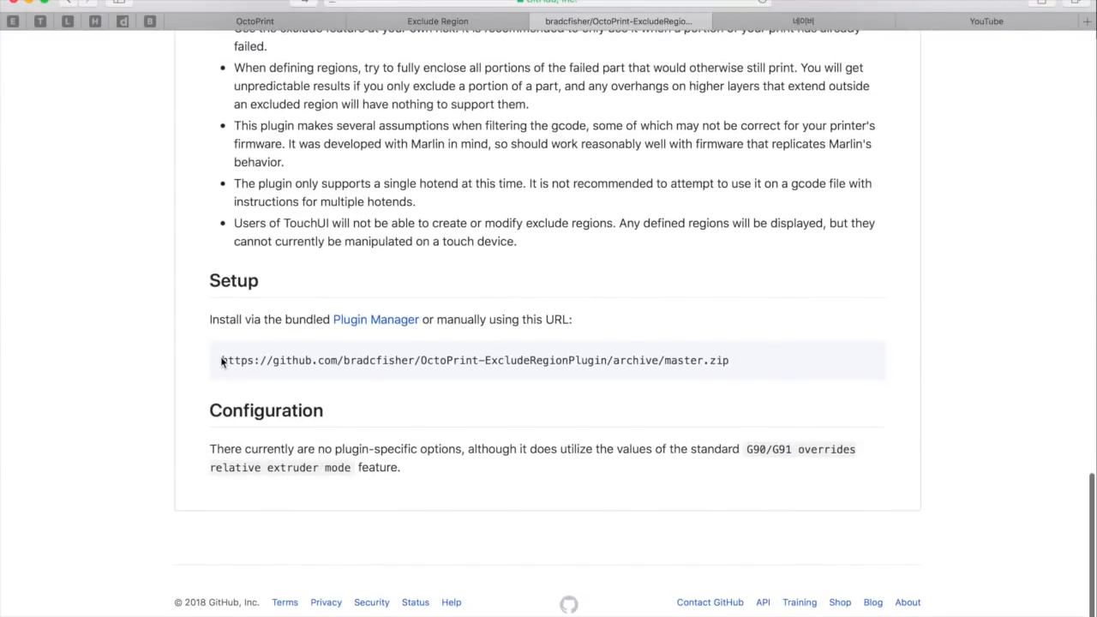
left_click_drag(221, 360, 734, 367)
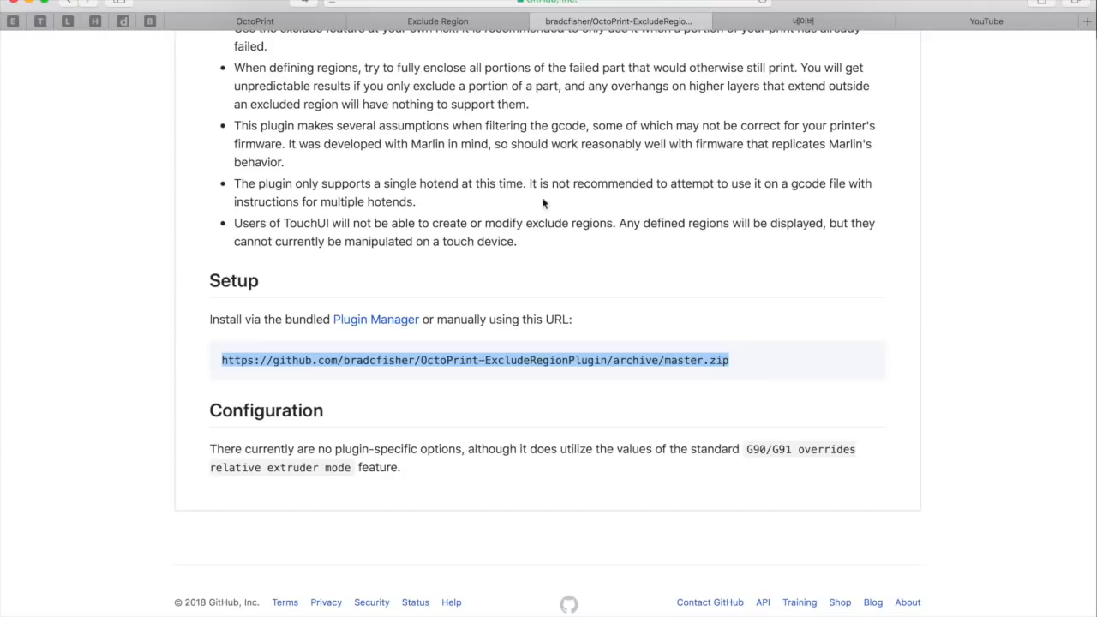
Paste the copied OctoPrint-ExcludeRegionPlugin master.zip URL into OctoPrint's plugin installer, and close the installer and settings without installing
left_click(305, 21)
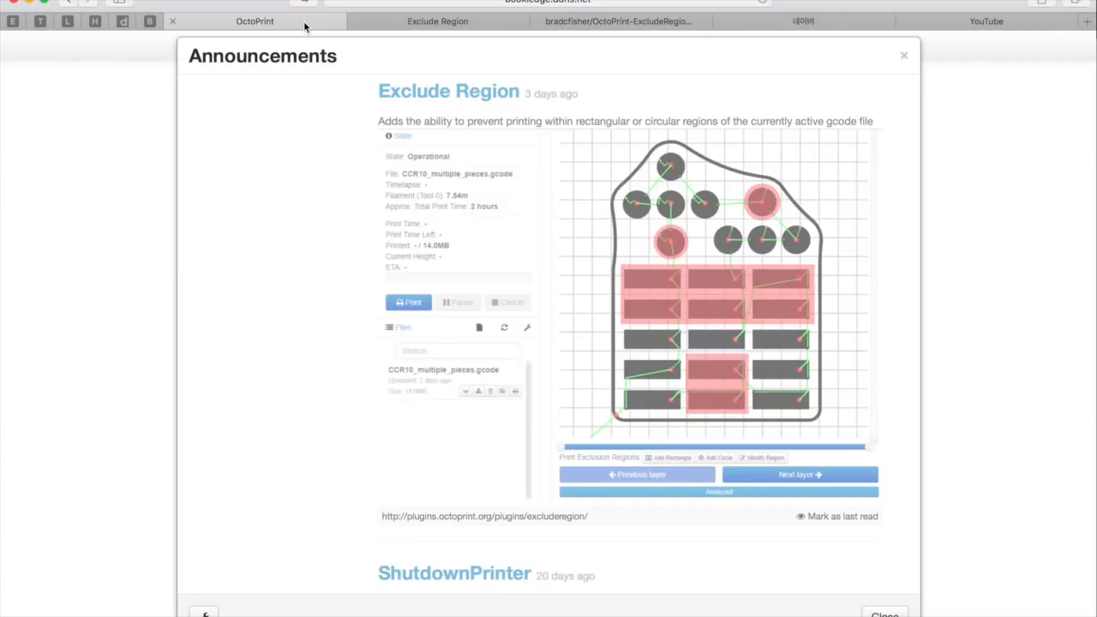
left_click(906, 58)
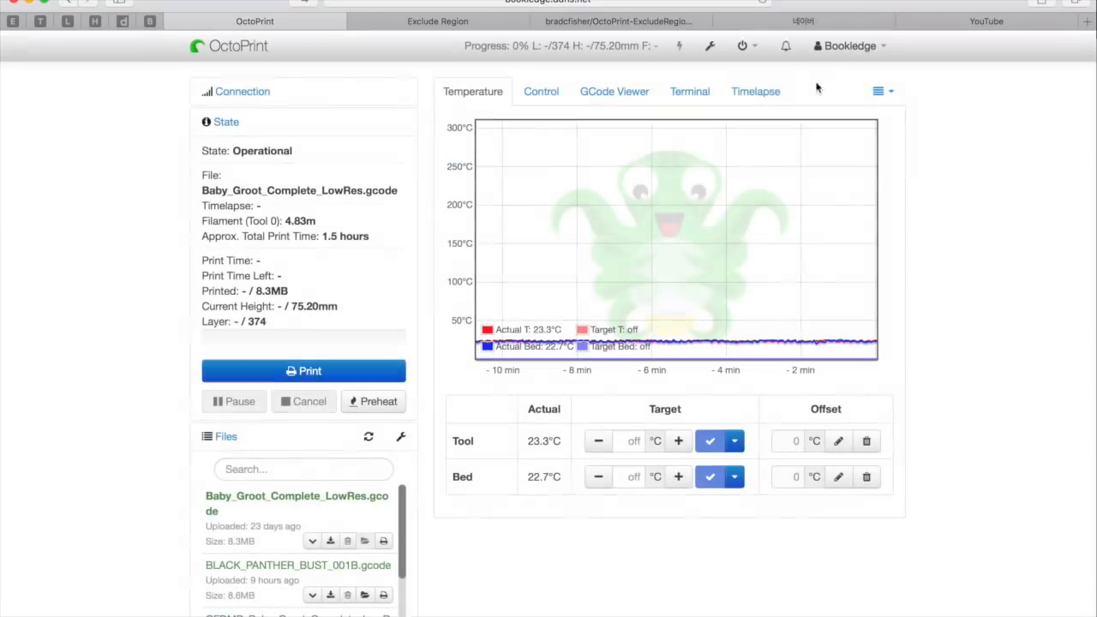
left_click(710, 51)
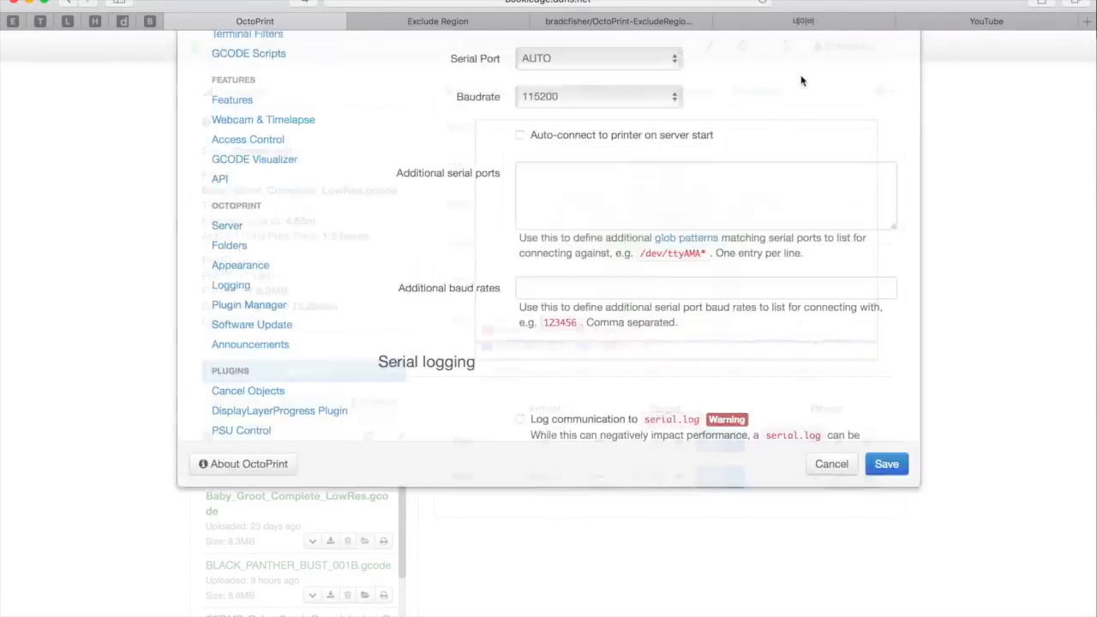
left_click(262, 459)
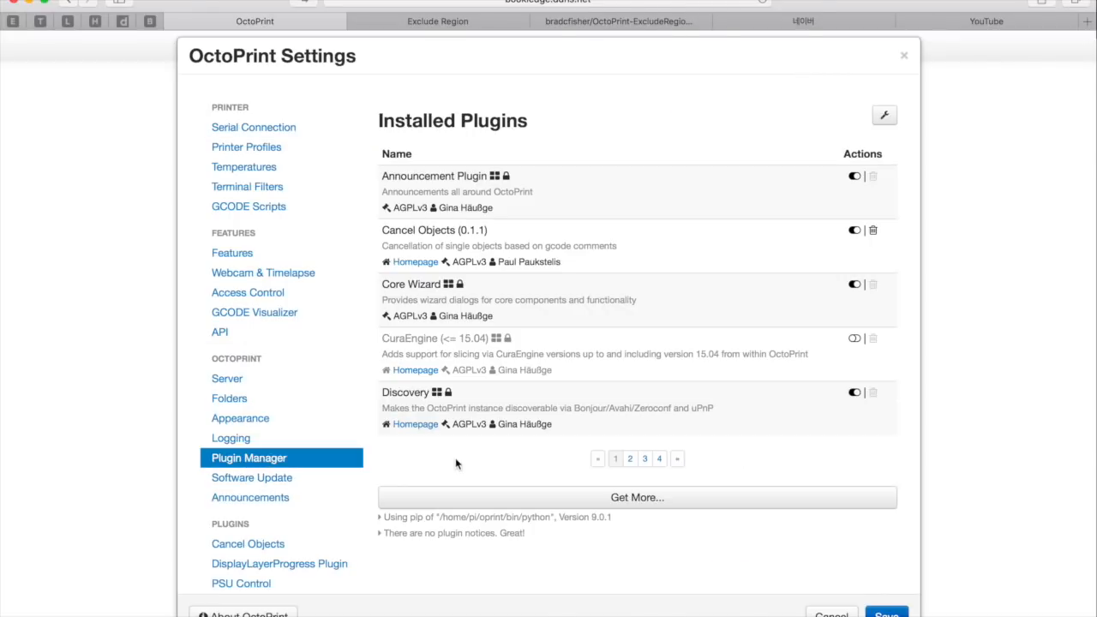
left_click(637, 498)
left_click(416, 456)
type("https://github.com/bradfisher/OctoPrint-ExcludeRegionPlugin/archive/master.zip")
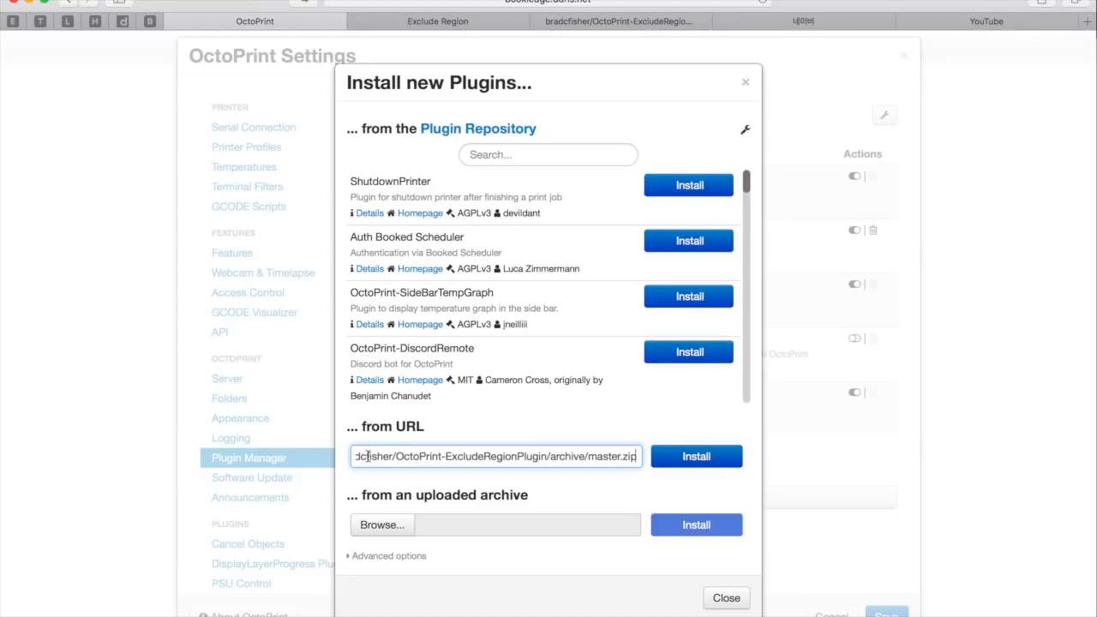
left_click_drag(367, 456, 639, 462)
left_click(582, 458)
left_click(749, 84)
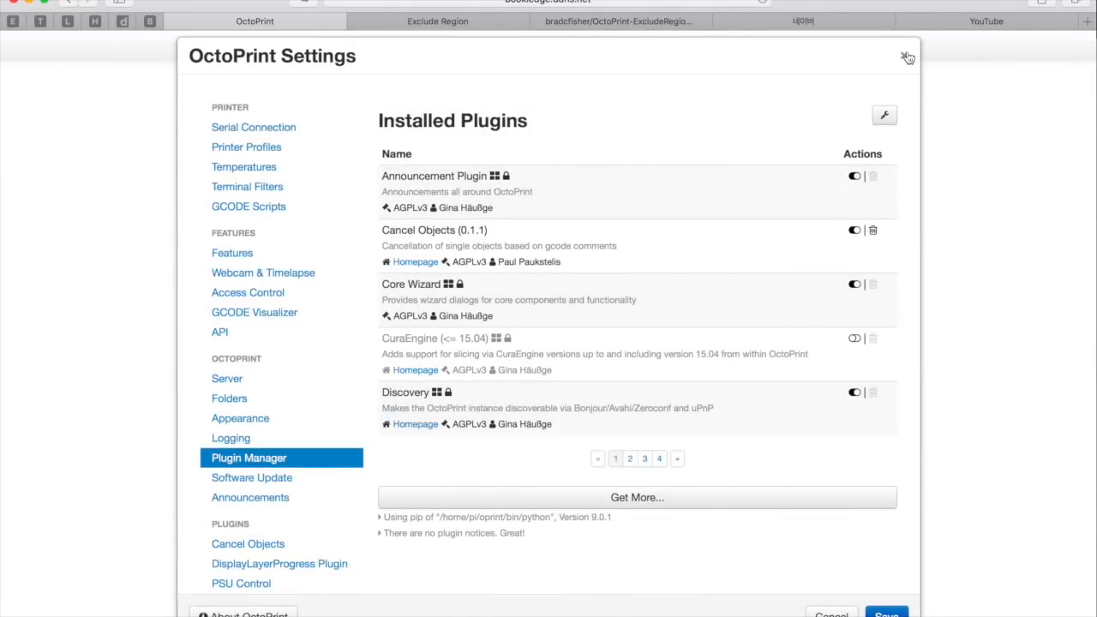
left_click(907, 57)
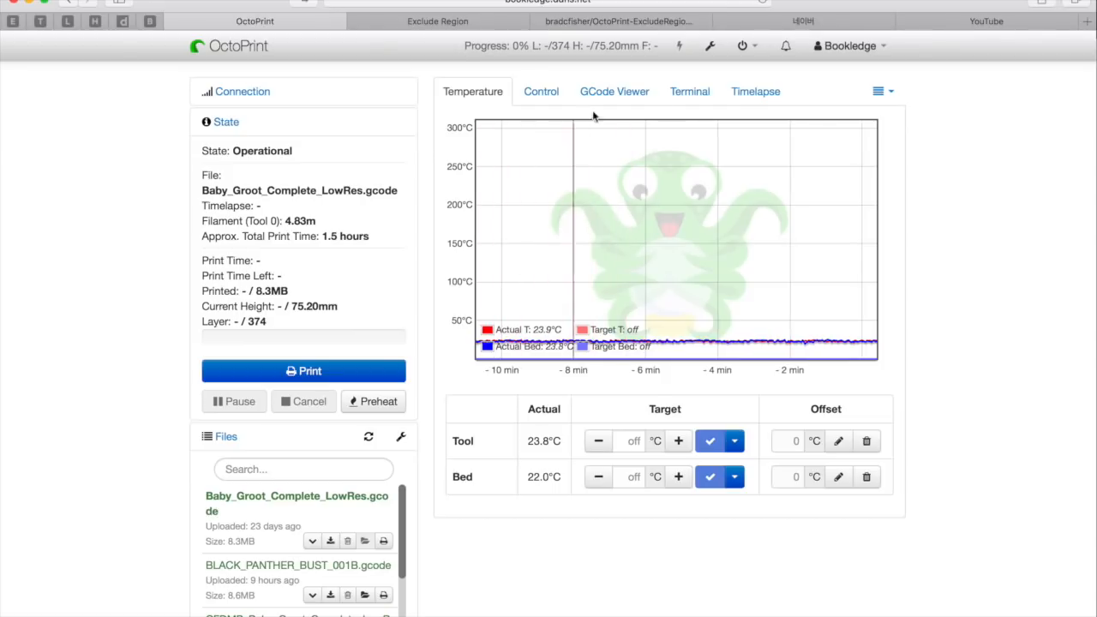
Switch to Cura, turn on uniform scaling for the calibration cube and scale it to 50 percent
left_click(610, 524)
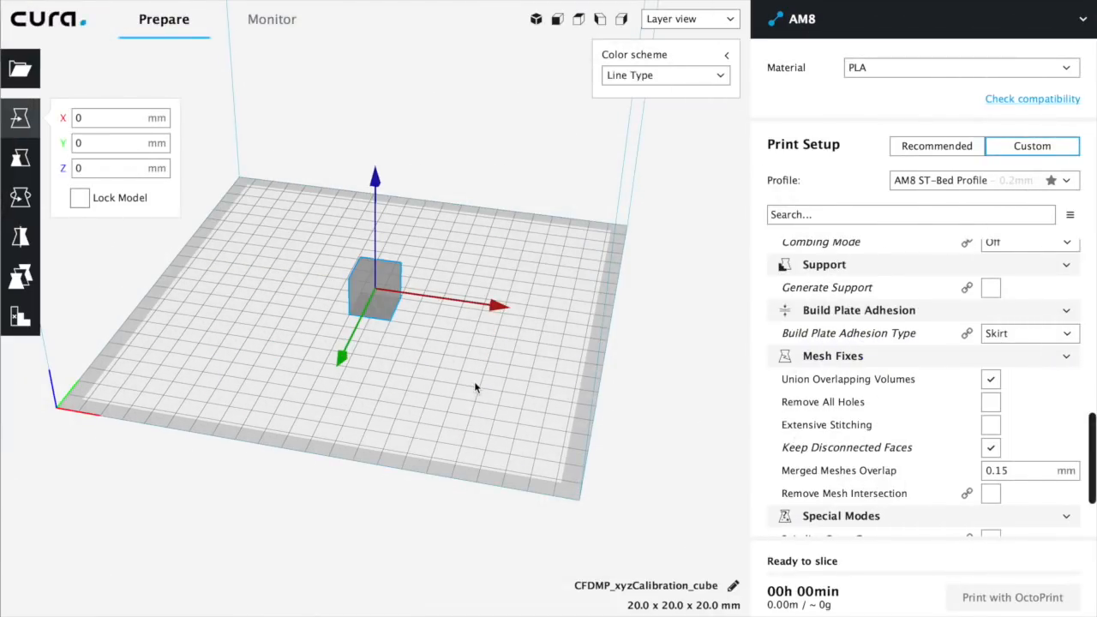
scroll(394, 289, "up", 2)
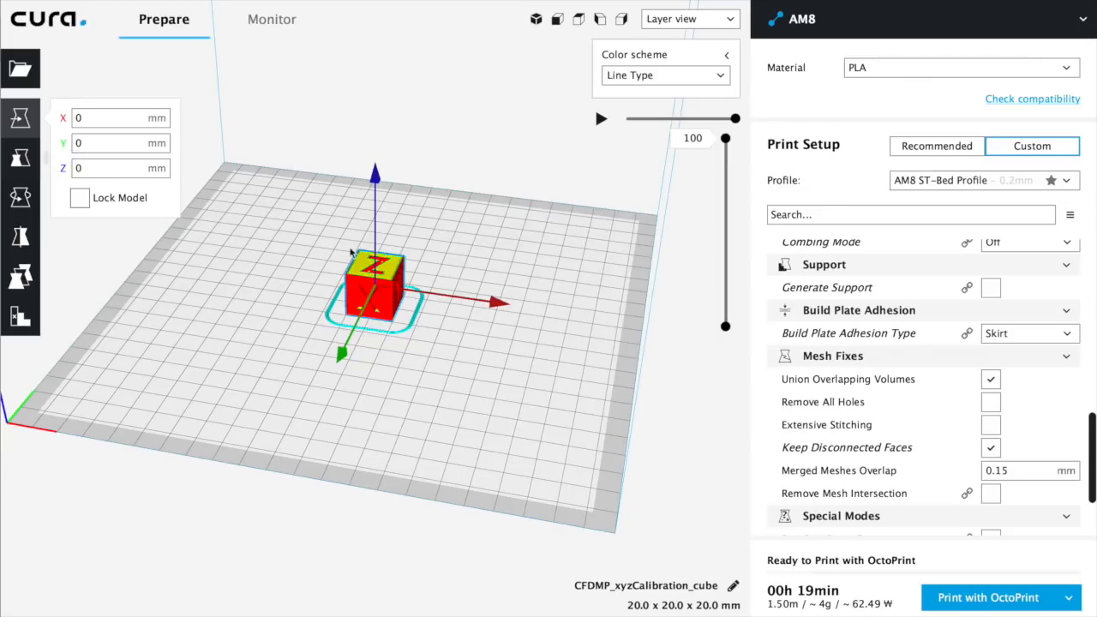
left_click(20, 161)
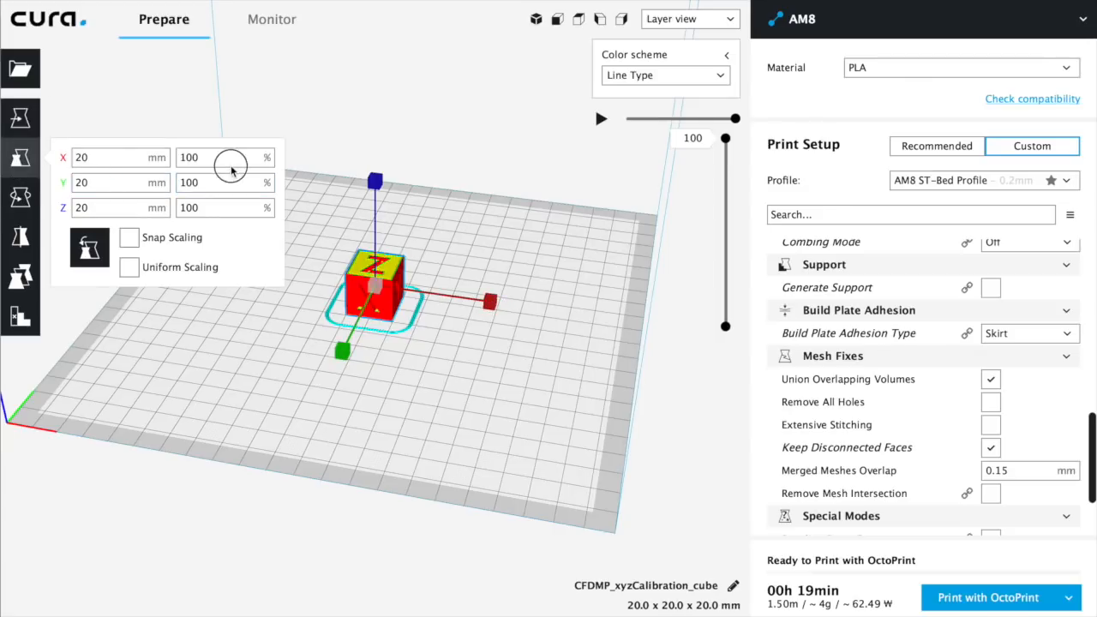
left_click(129, 266)
double_click(214, 155)
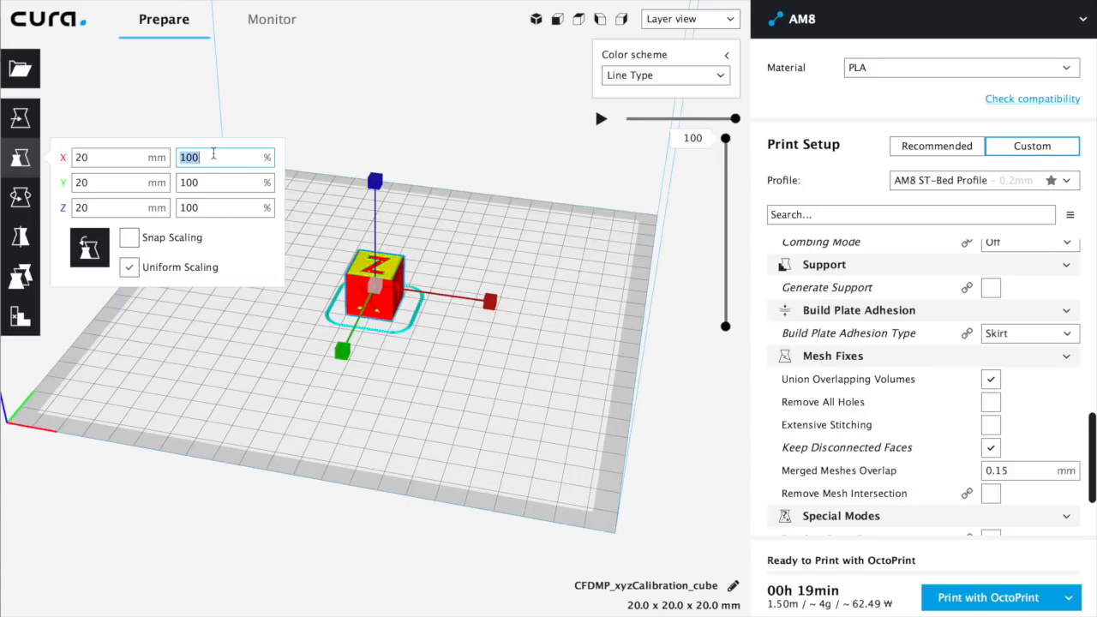
type("50")
left_click(217, 181)
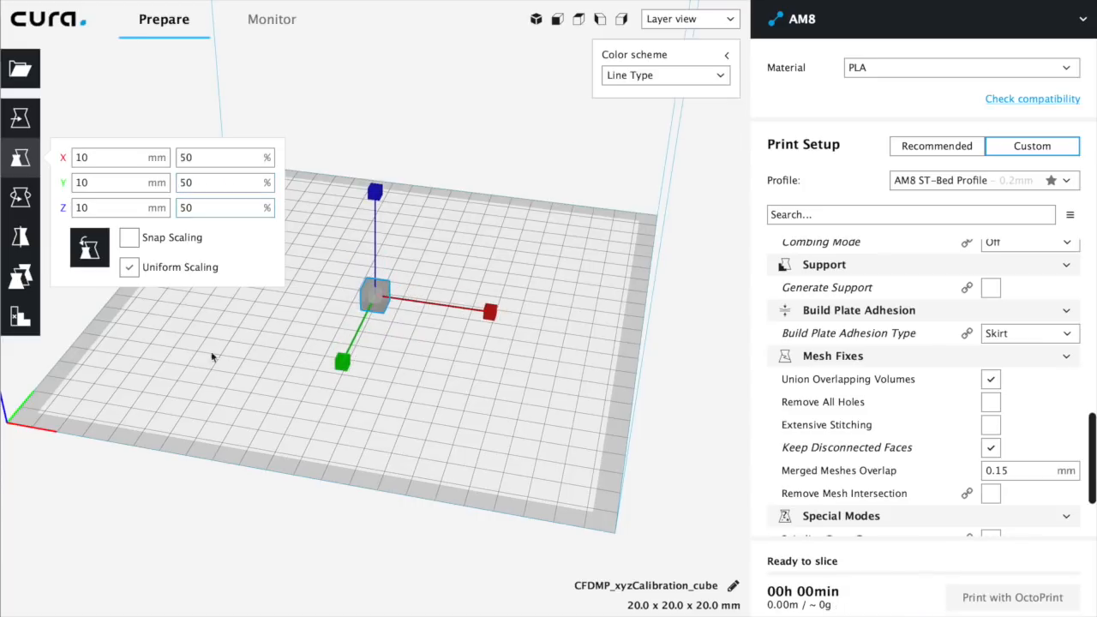
left_click(302, 415)
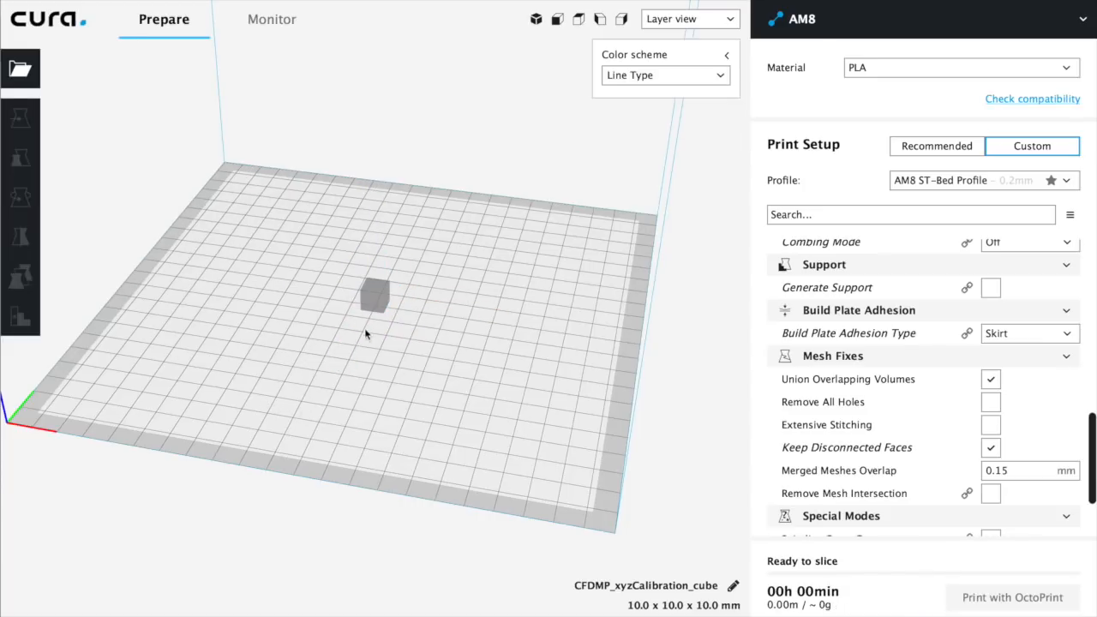
Multiply the scaled calibration cube so that nine cubes stand on the build plate in a three-by-three grid
left_click(372, 298)
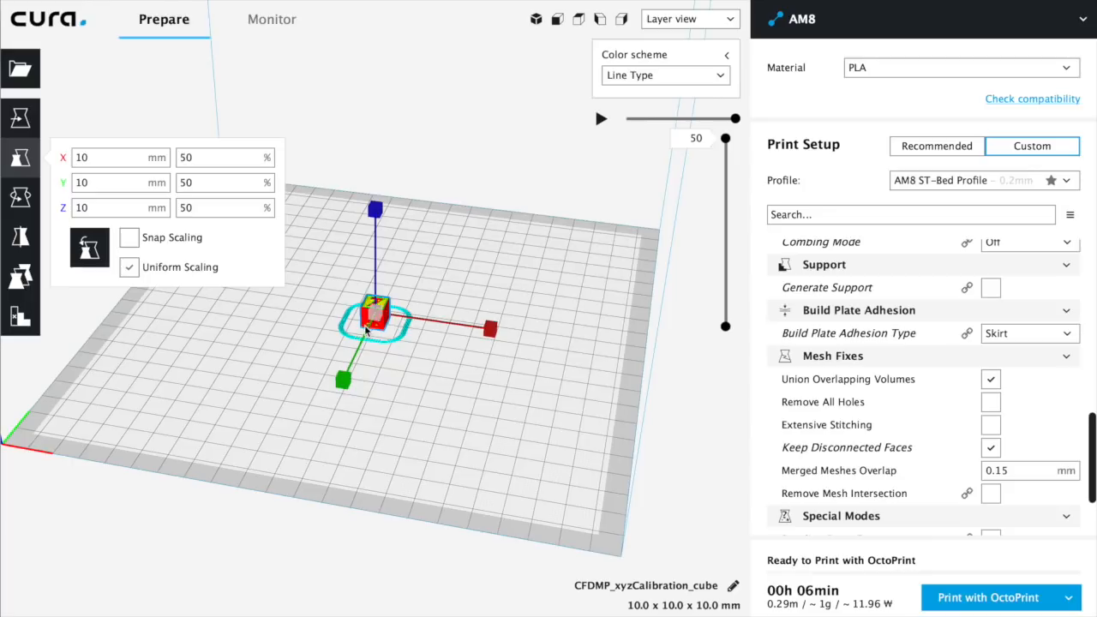
right_click(383, 324)
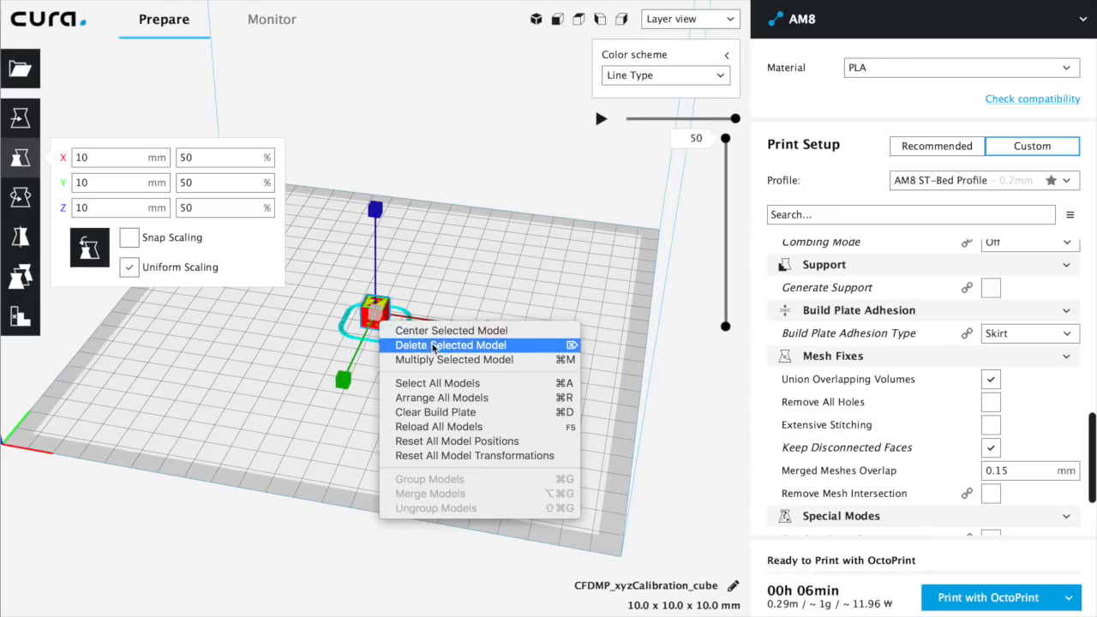
left_click(452, 360)
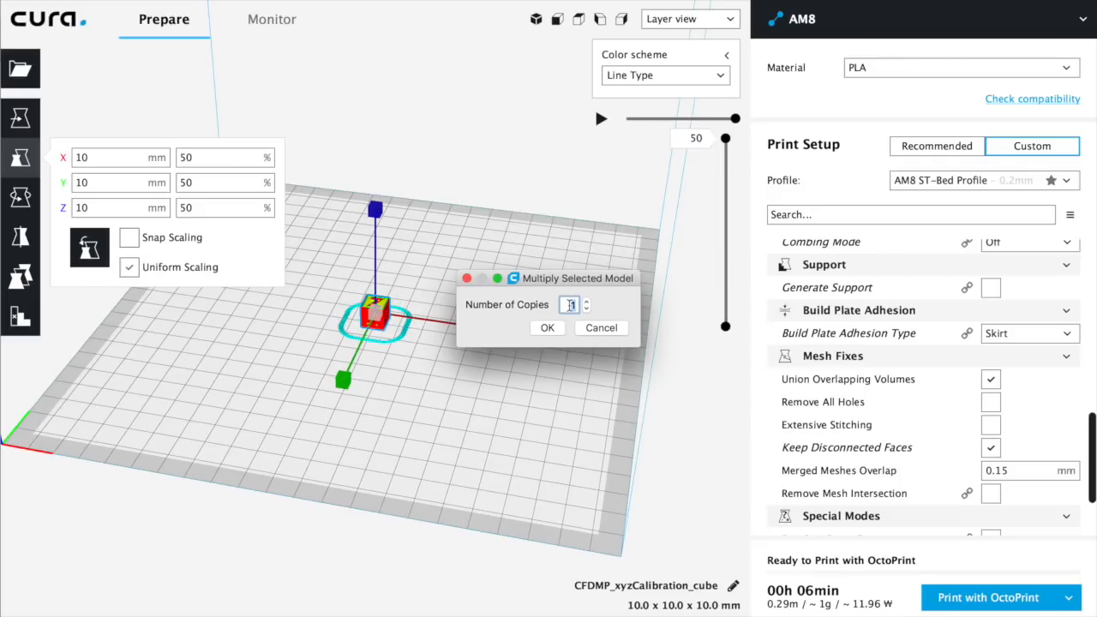
left_click(548, 332)
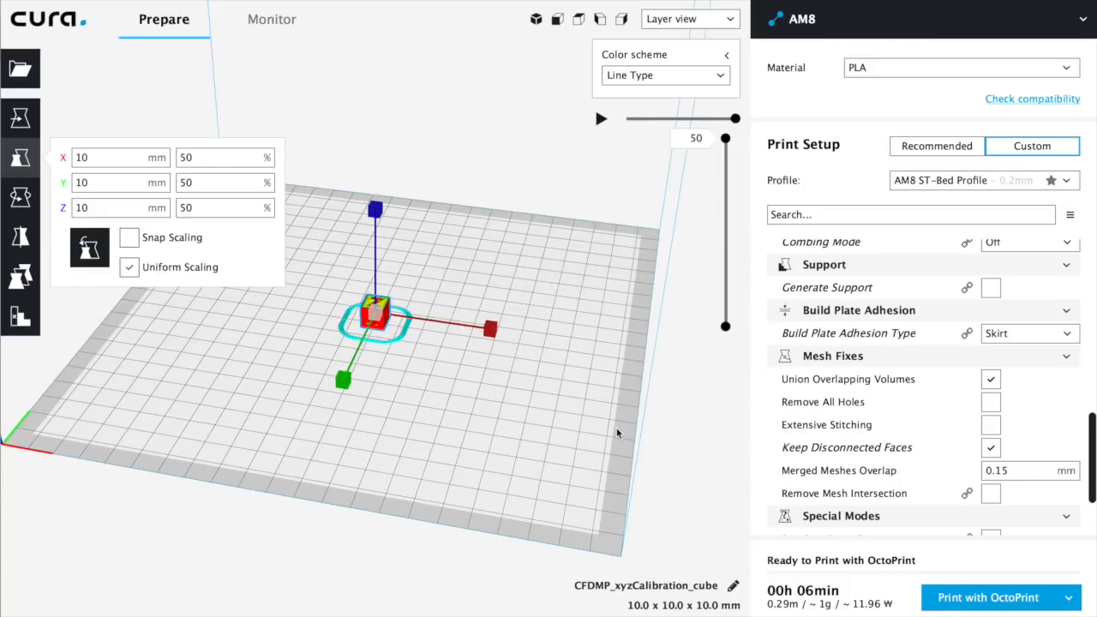
left_click(574, 430)
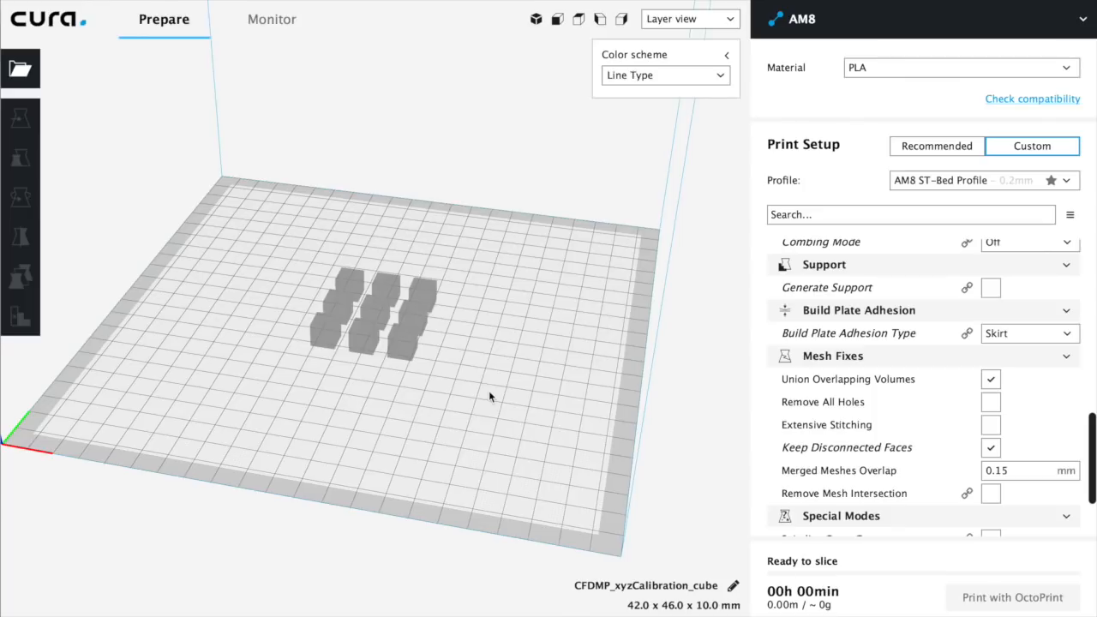
Examine the sliced cubes layer by layer, from layer 1 through layer 8 up to the top layer, 50
scroll(488, 390, "up", 5)
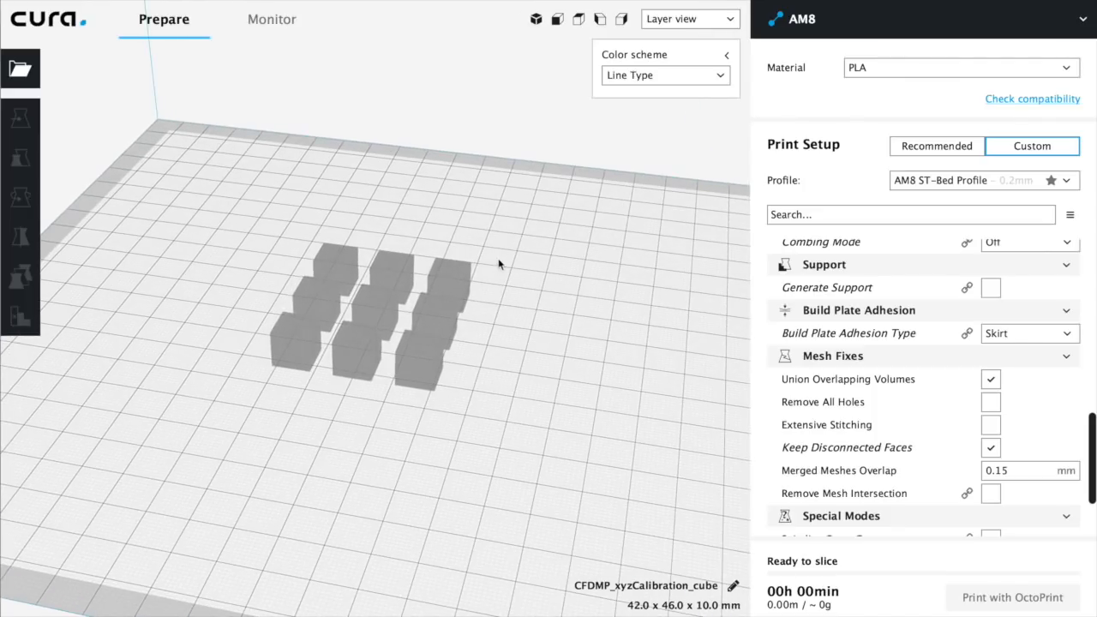
right_click_drag(401, 450, 478, 450)
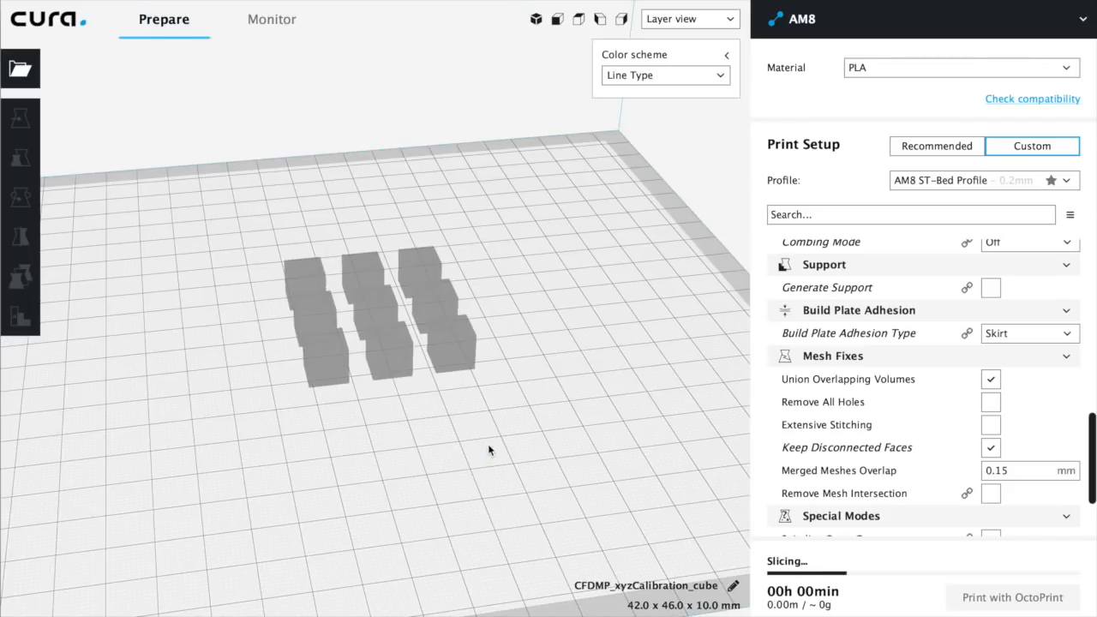
scroll(428, 435, "up", 3)
left_click_drag(725, 138, 733, 355)
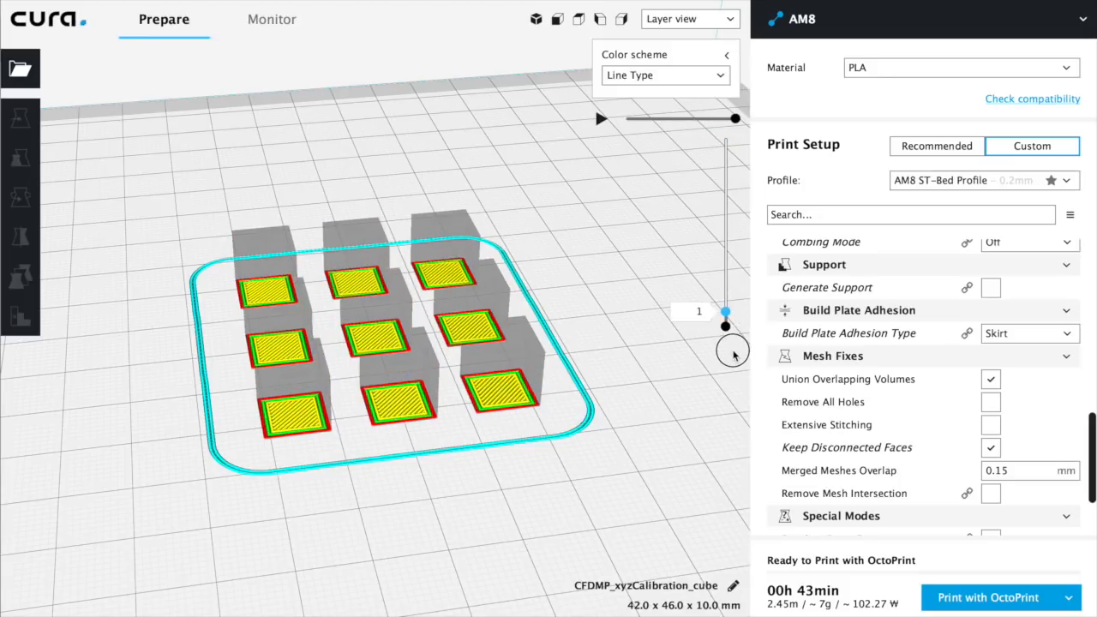
right_click_drag(649, 388, 645, 458)
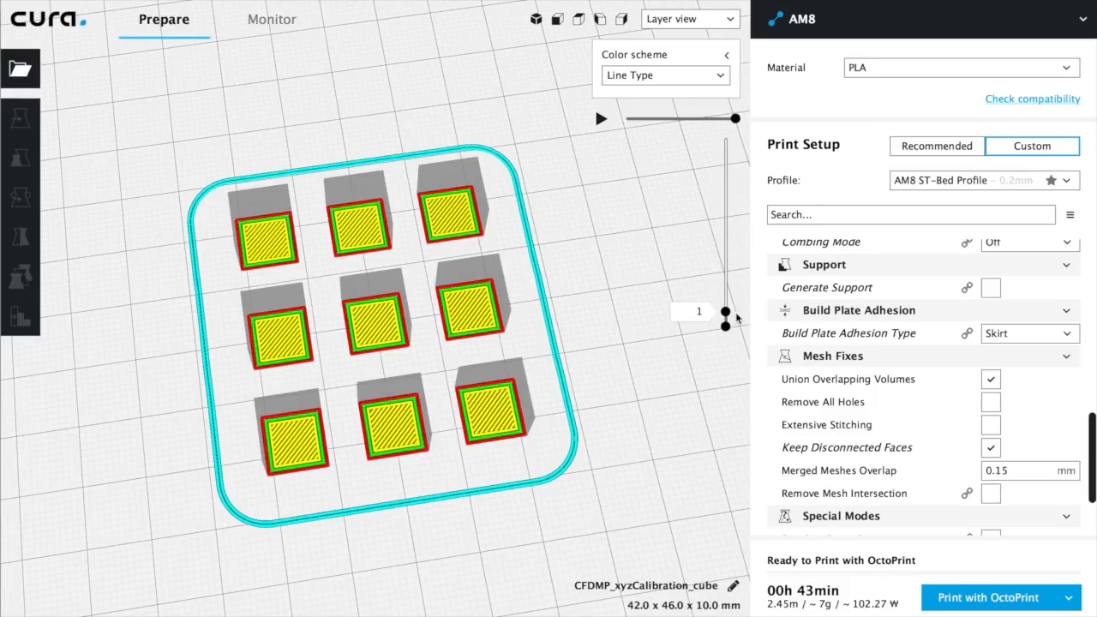
left_click_drag(727, 313, 726, 284)
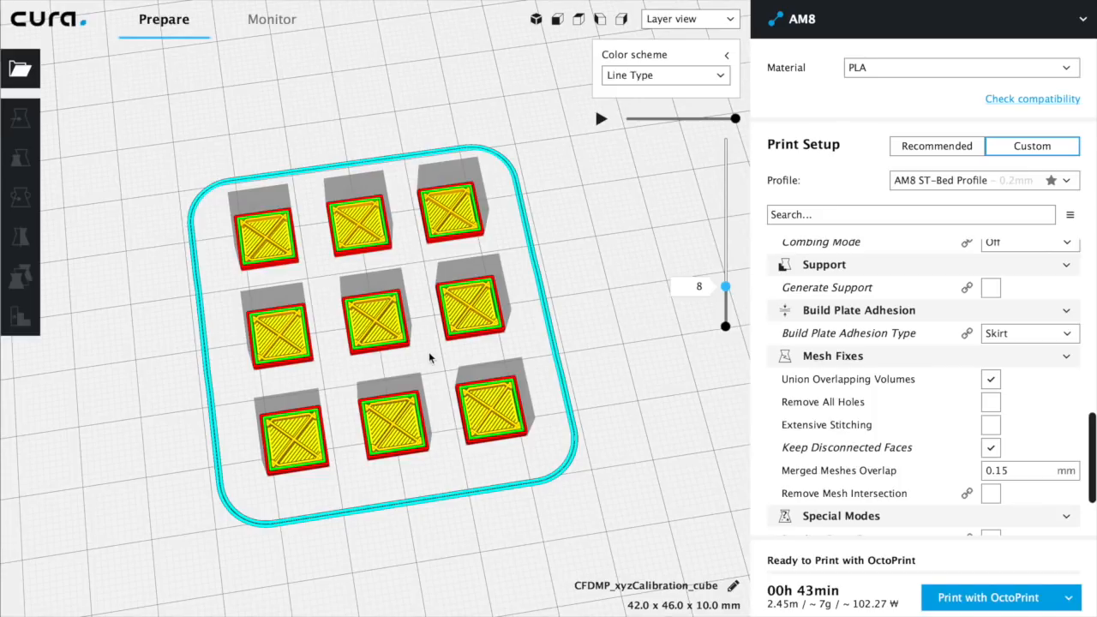
left_click_drag(726, 286, 735, 94)
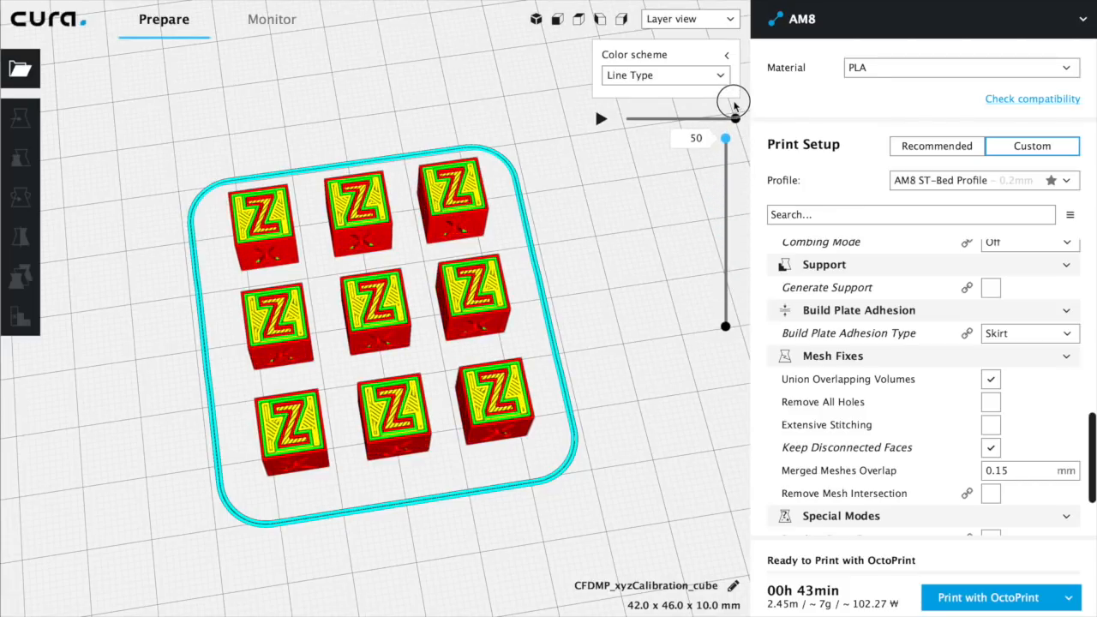
right_click_drag(594, 379, 570, 362)
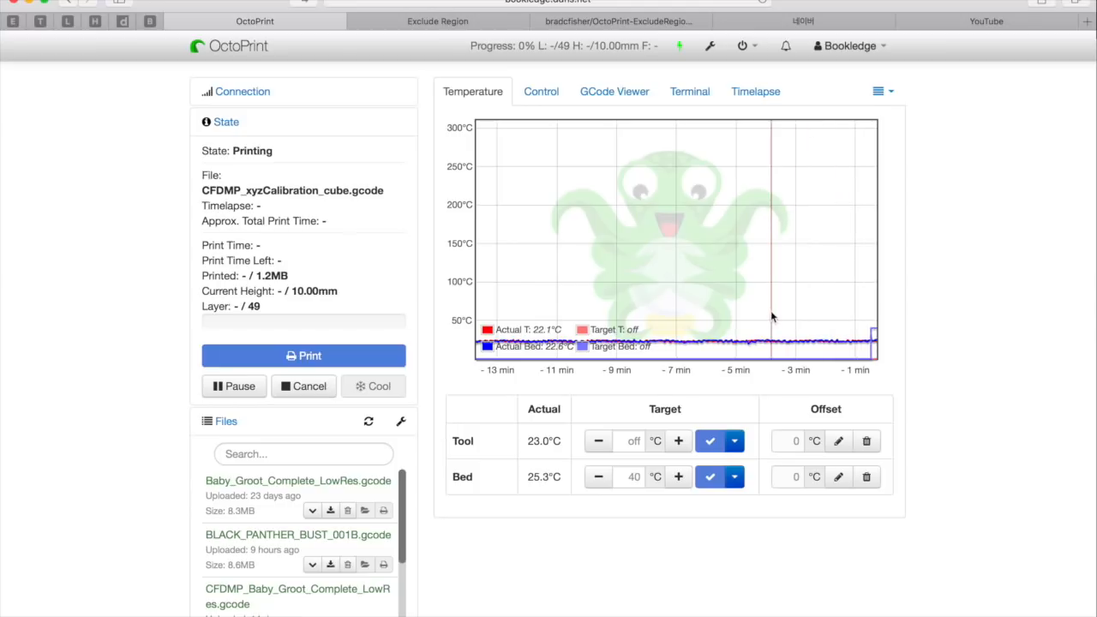
Open the print's G-code view in OctoPrint and set the renderer to zoom in on the model
left_click(608, 96)
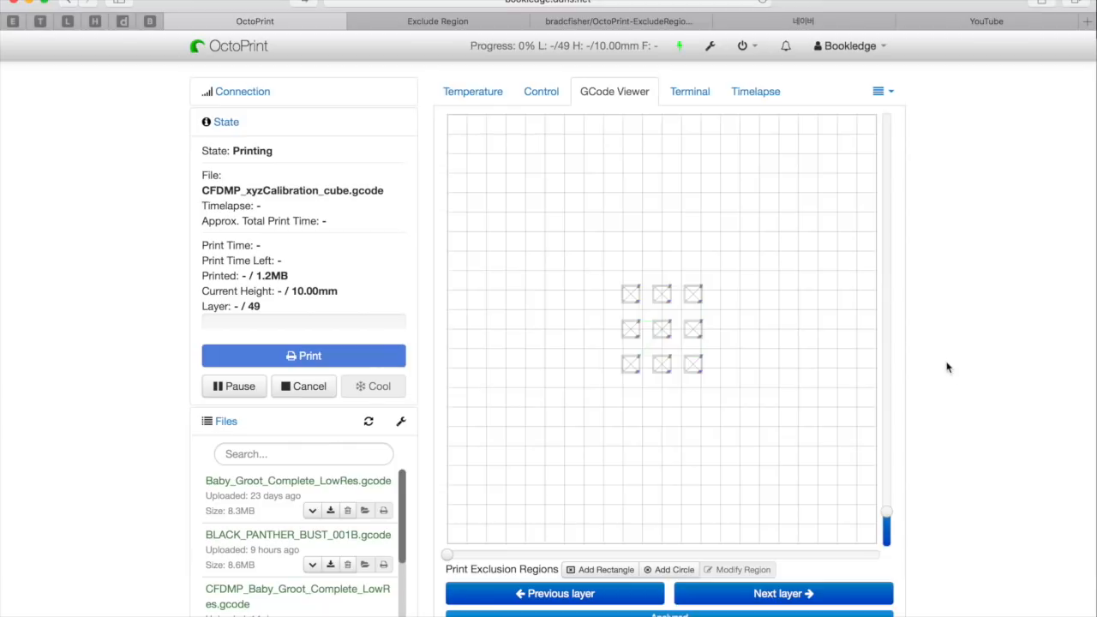
scroll(947, 367, "down", 5)
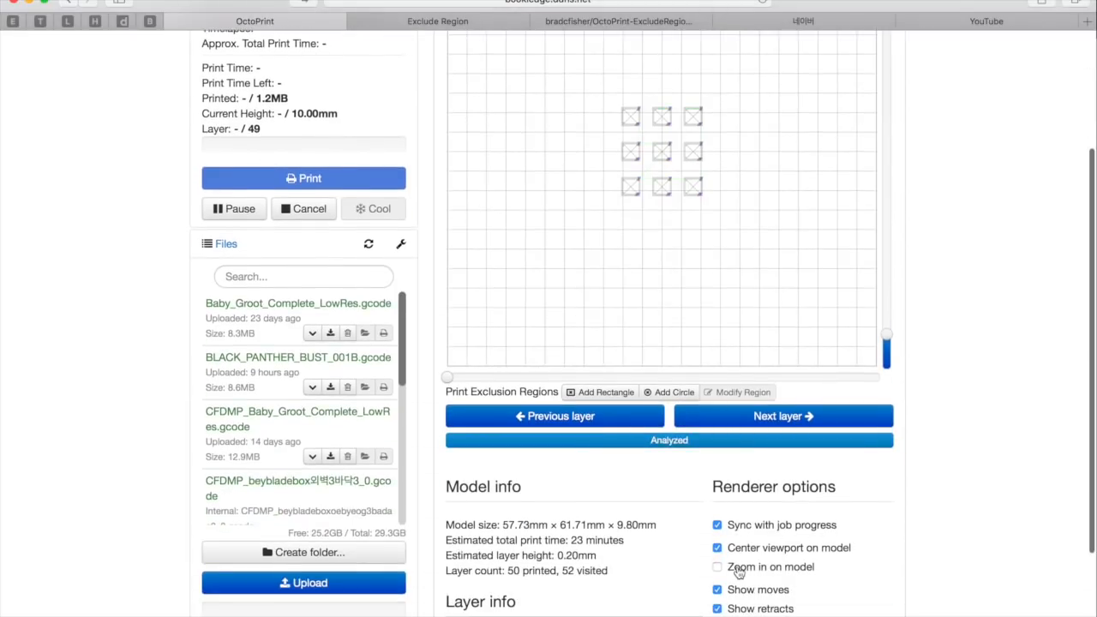
left_click(738, 570)
scroll(1010, 141, "up", 2)
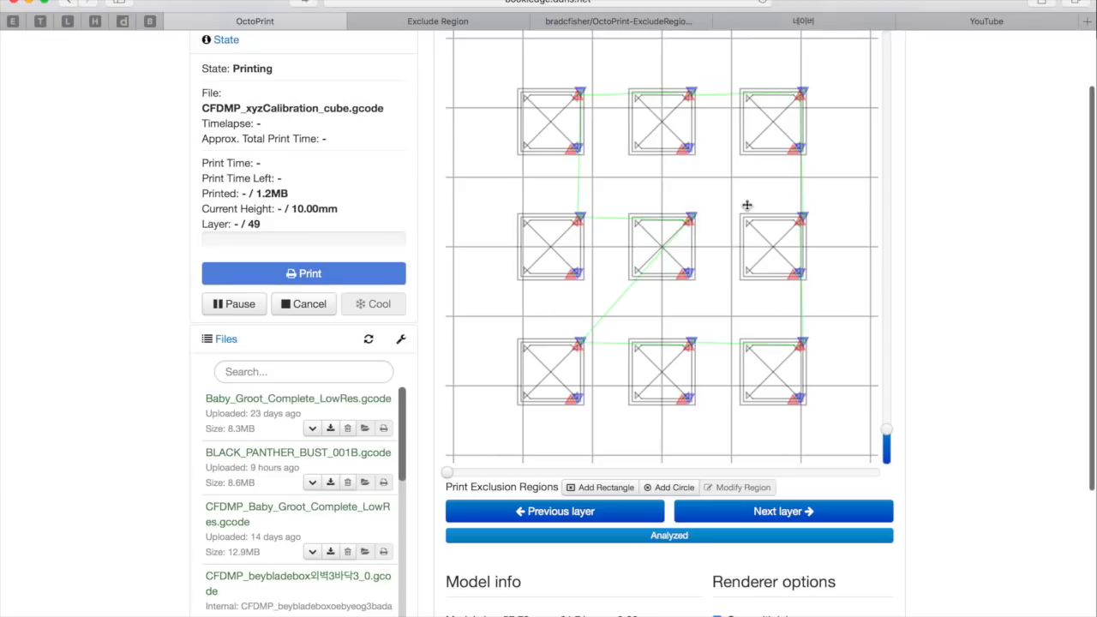
scroll(958, 163, "up", 2)
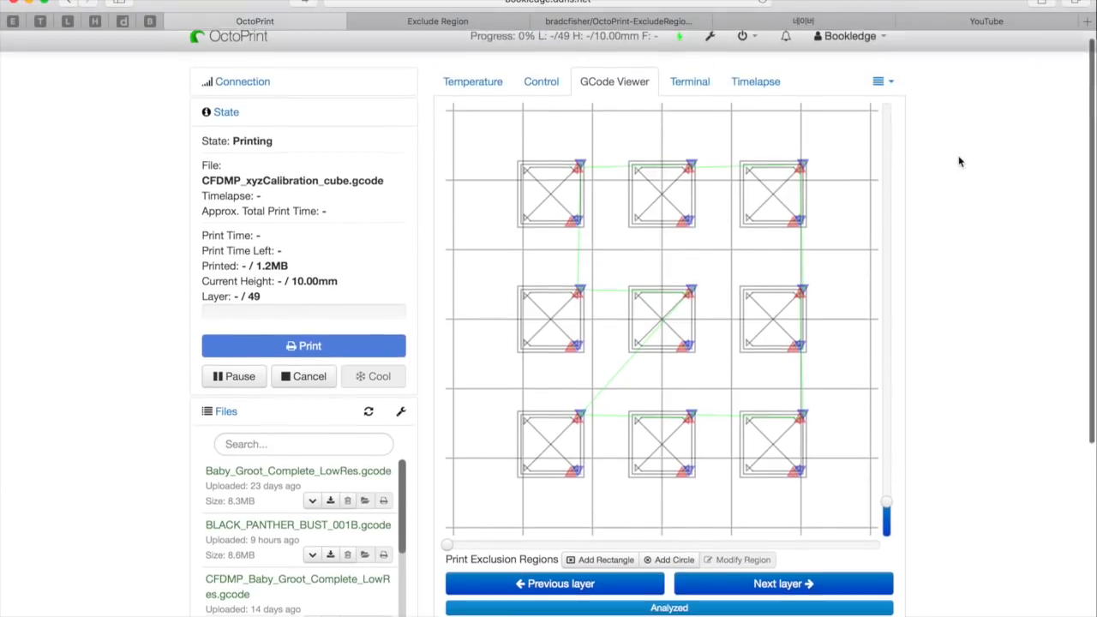
Examine the Print Exclusion Regions controls below the layer preview, and start a rectangular region
scroll(960, 161, "down", 1)
scroll(960, 161, "up", 2)
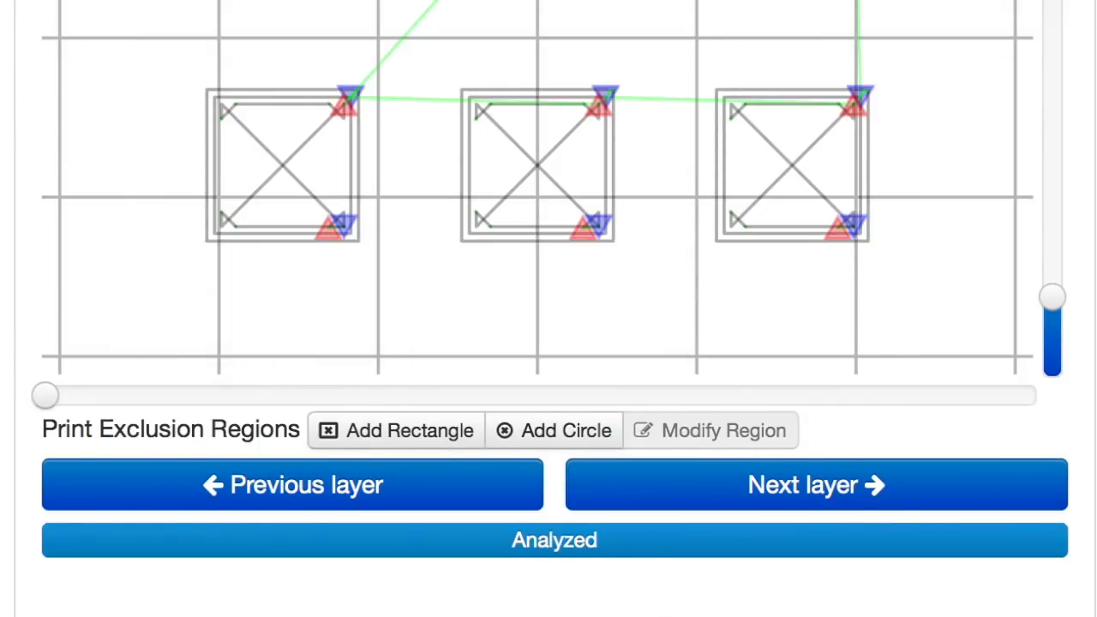
scroll(549, 309, "down", 1)
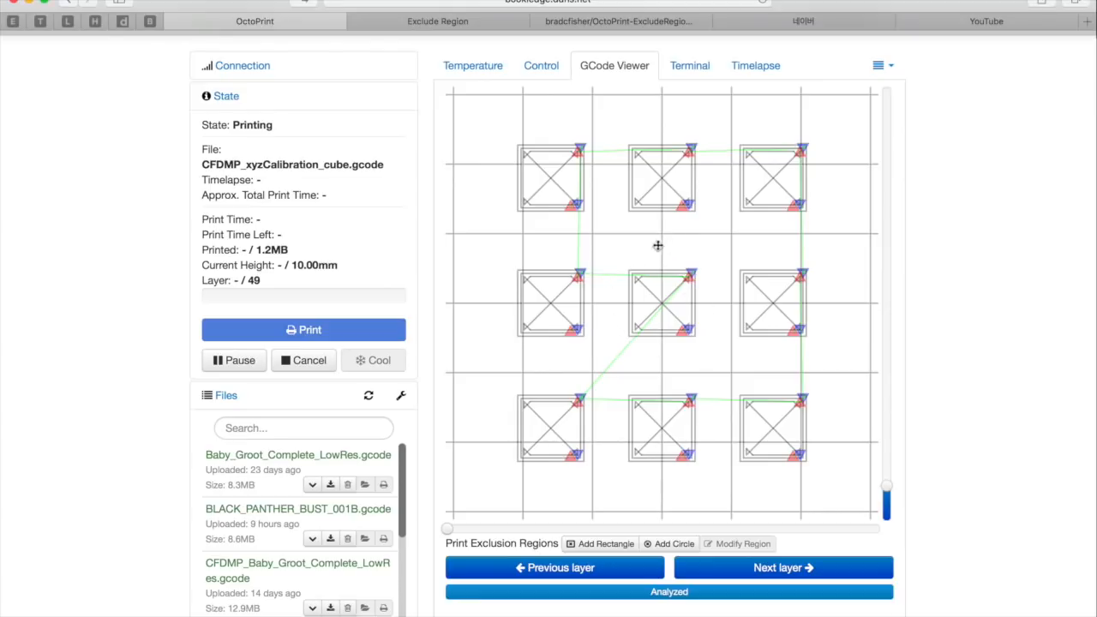
left_click(600, 543)
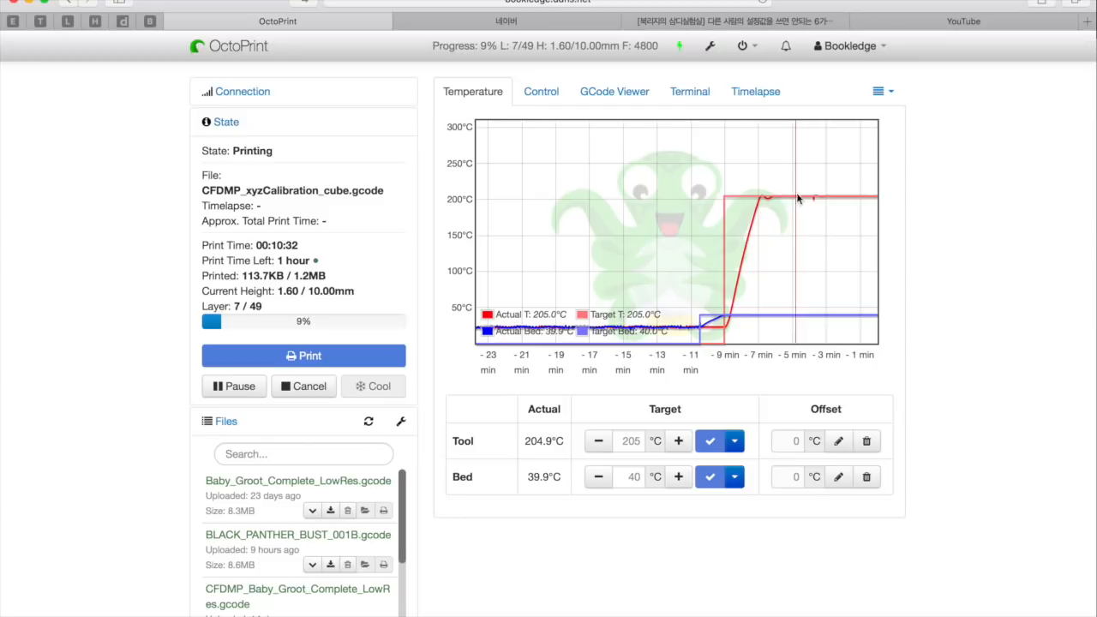
Reopen the G-code view of the running print and add a rectangular print exclusion region around the centre cube
left_click(615, 92)
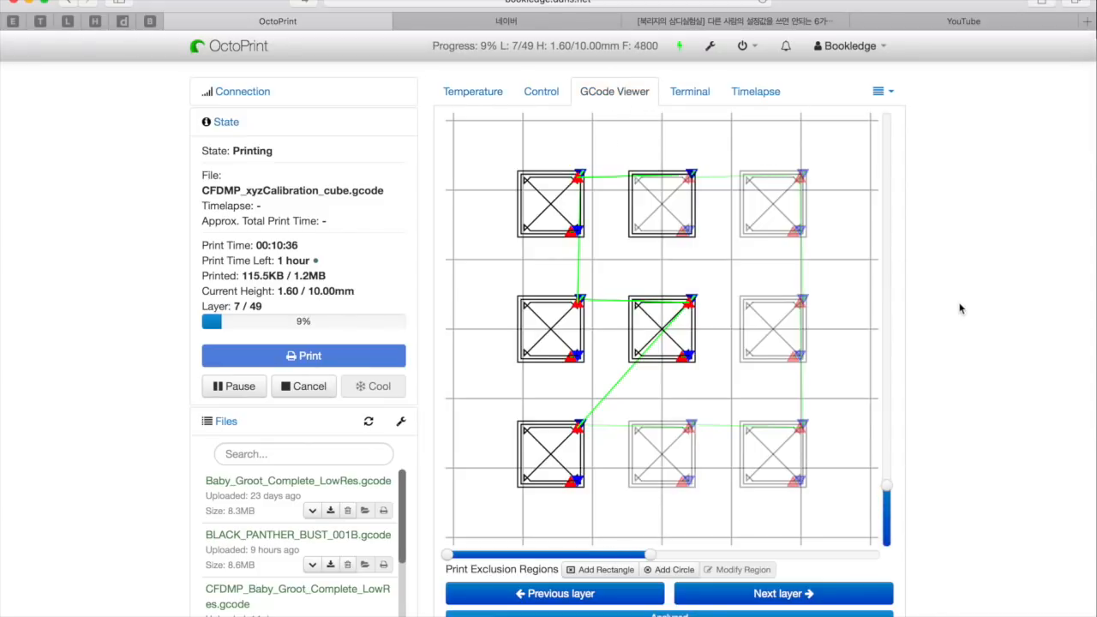
scroll(960, 308, "down", 2)
scroll(960, 237, "up", 2)
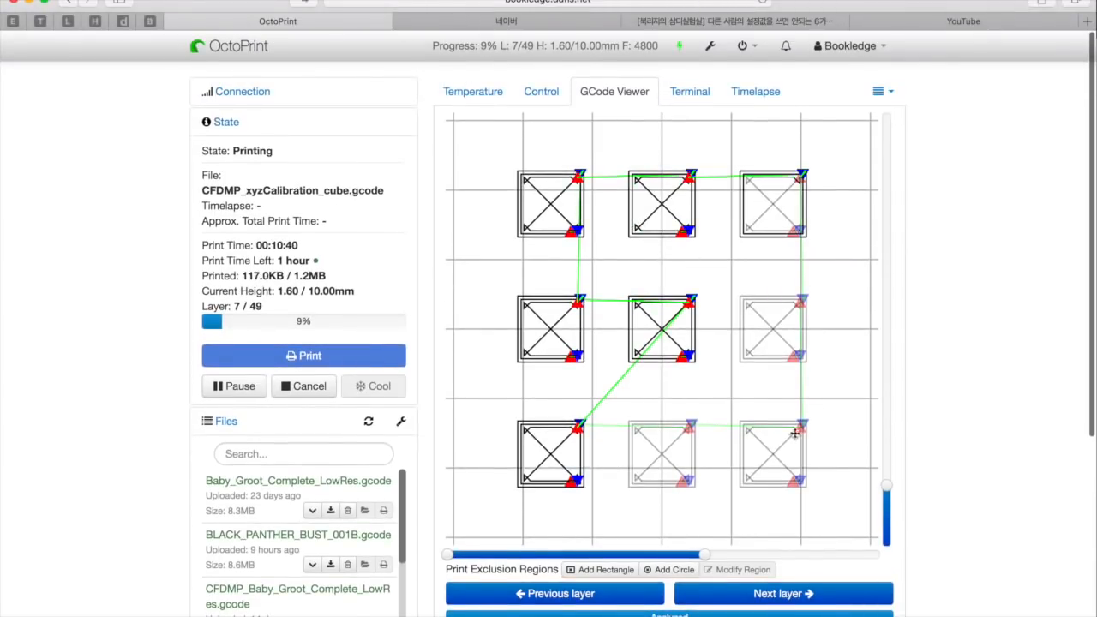
scroll(1039, 424, "down", 3)
scroll(1040, 425, "up", 2)
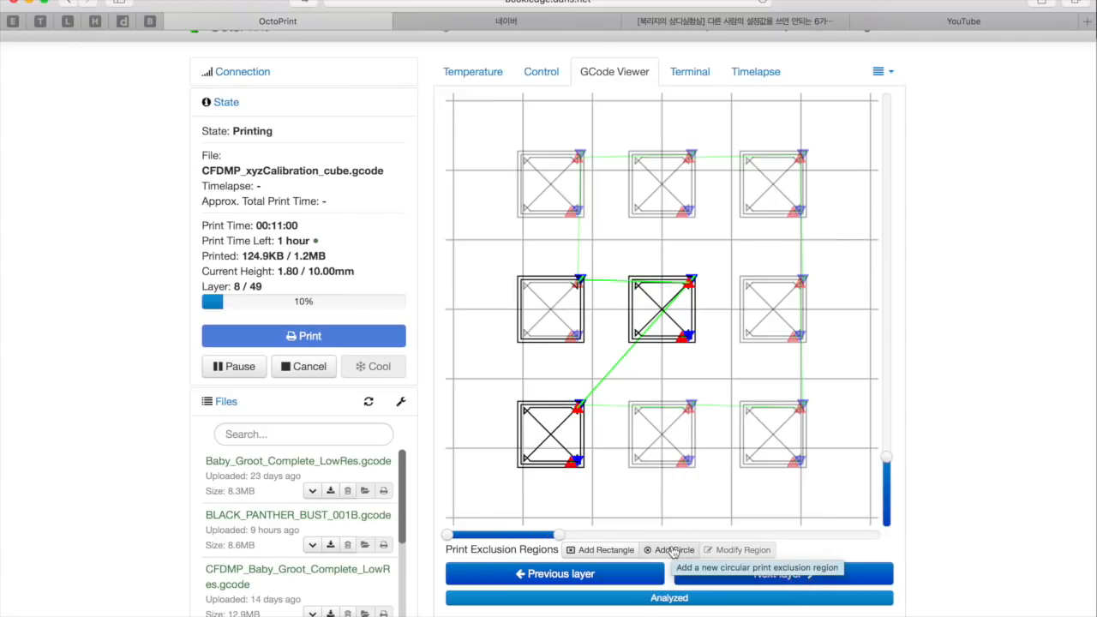
left_click(605, 550)
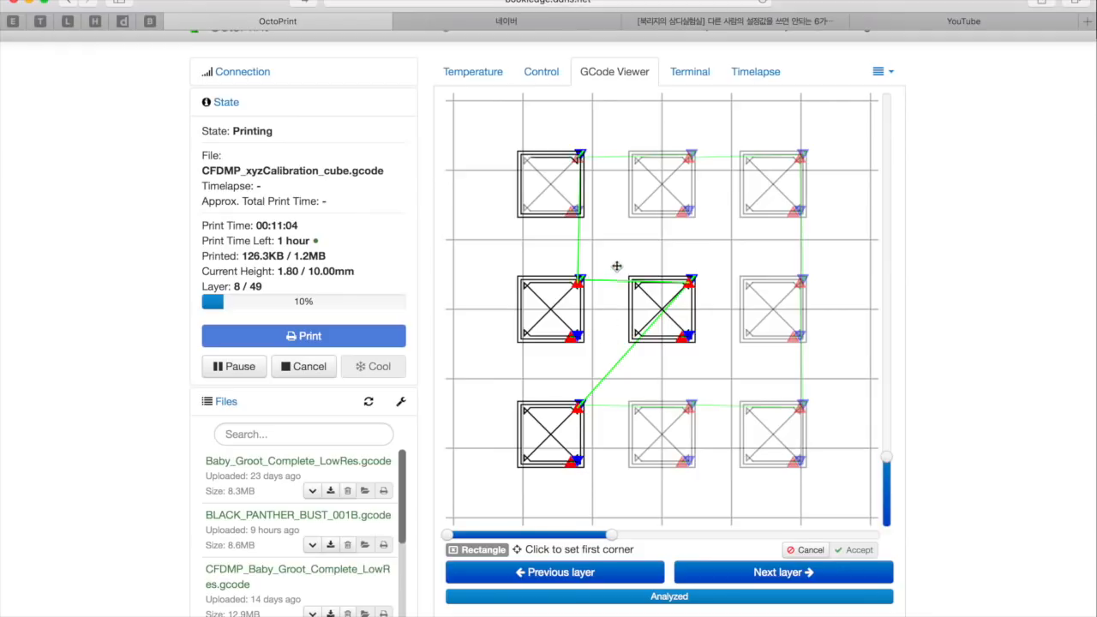
left_click_drag(612, 257, 717, 364)
scroll(685, 463, "down", 1)
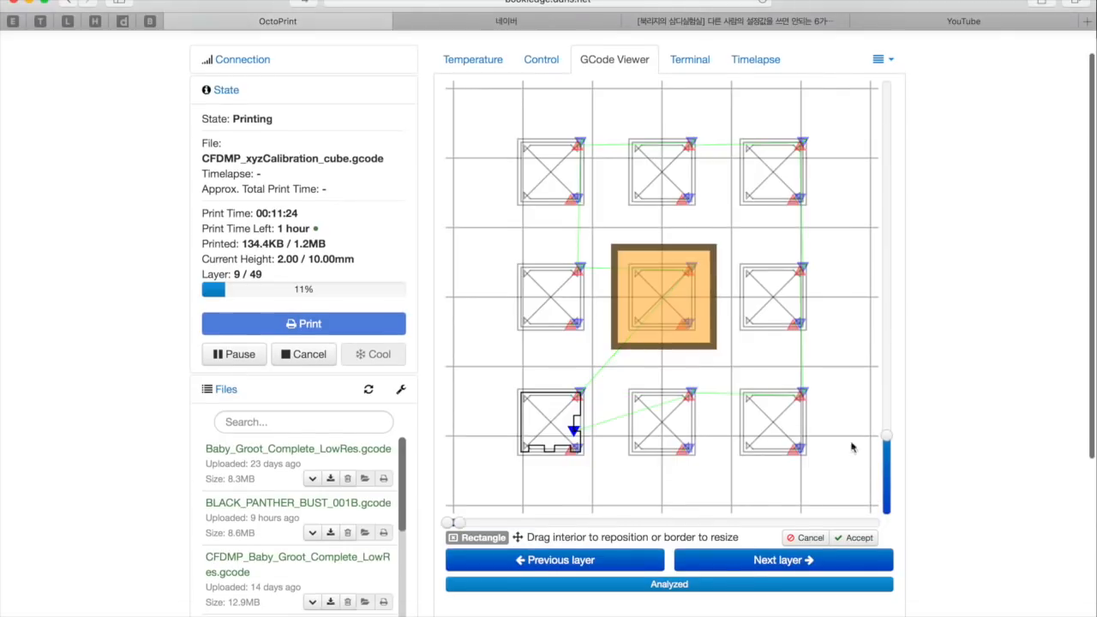
left_click(860, 538)
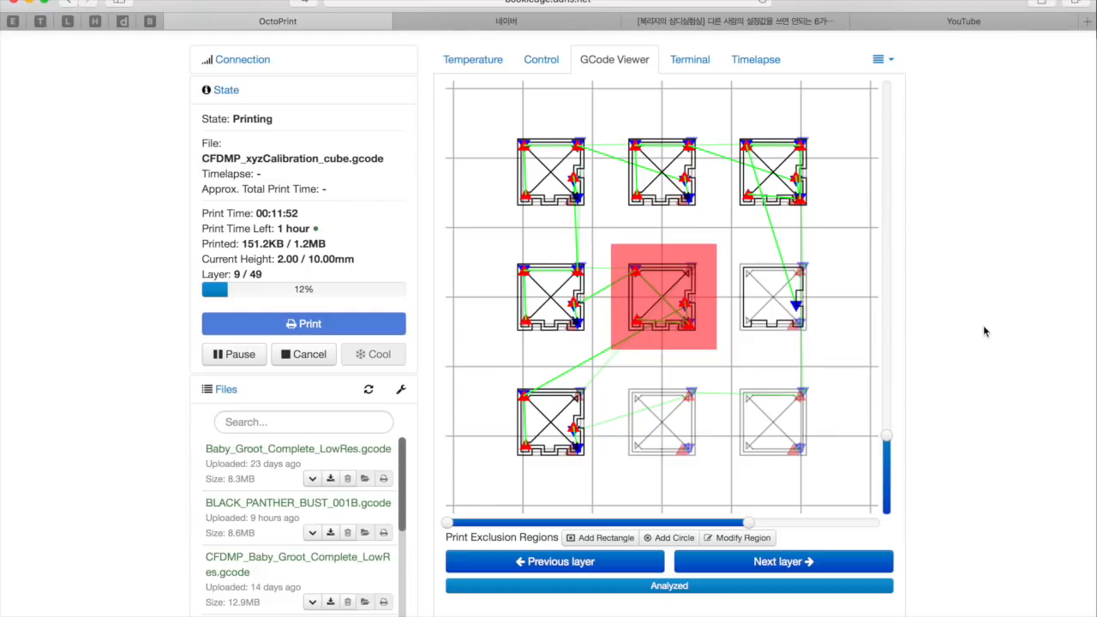
Examine the running print's layer progress around the excluded centre cube and the renderer options
scroll(984, 331, "up", 1)
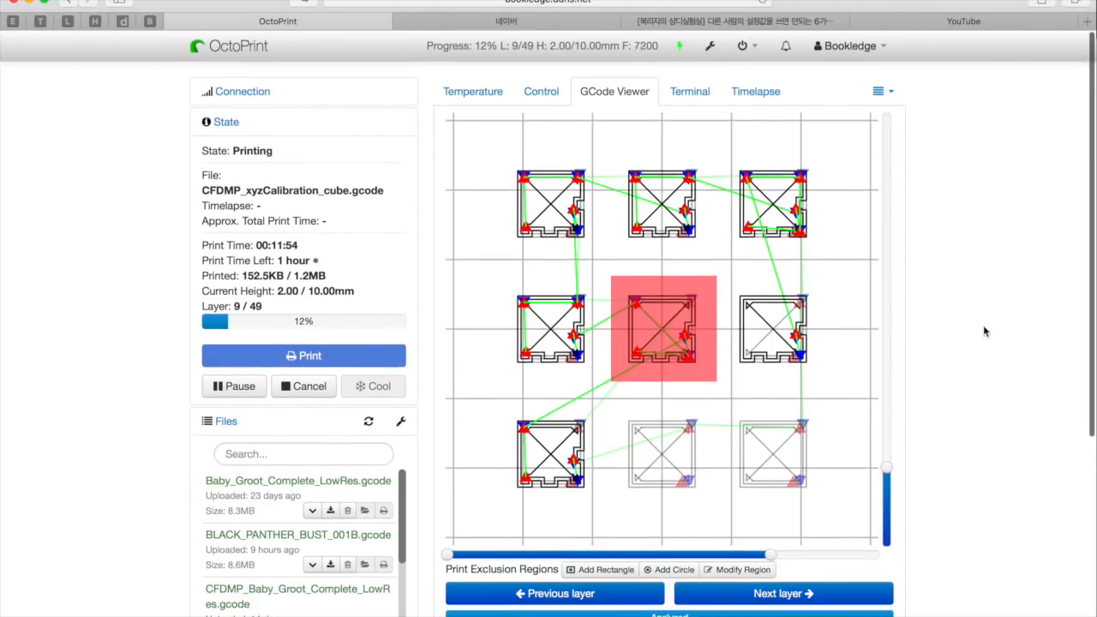
scroll(984, 330, "down", 2)
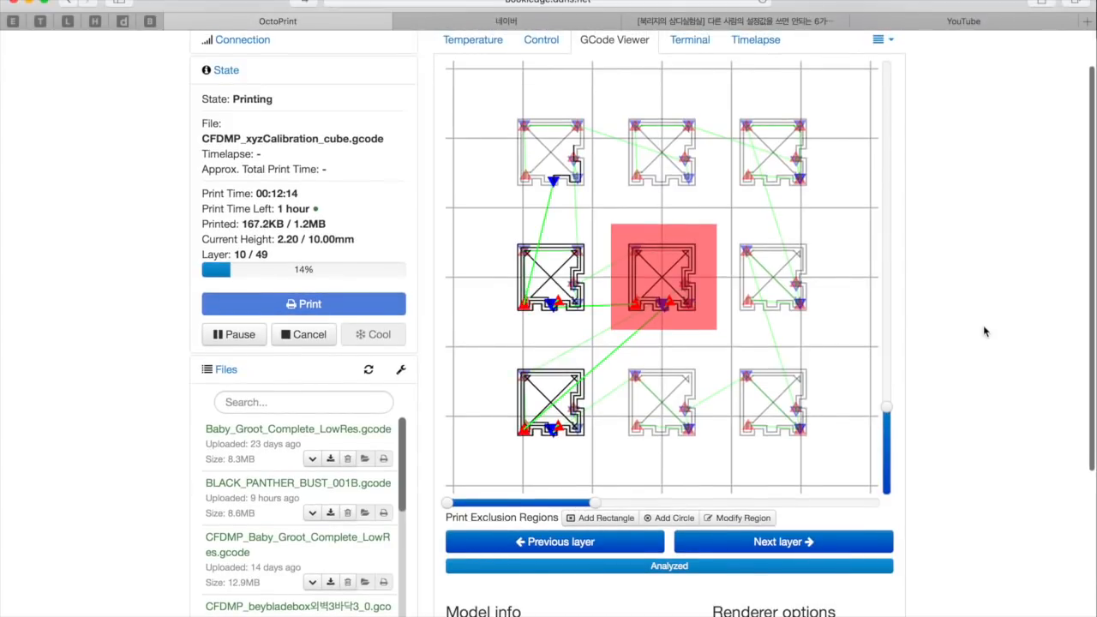
scroll(983, 331, "down", 1)
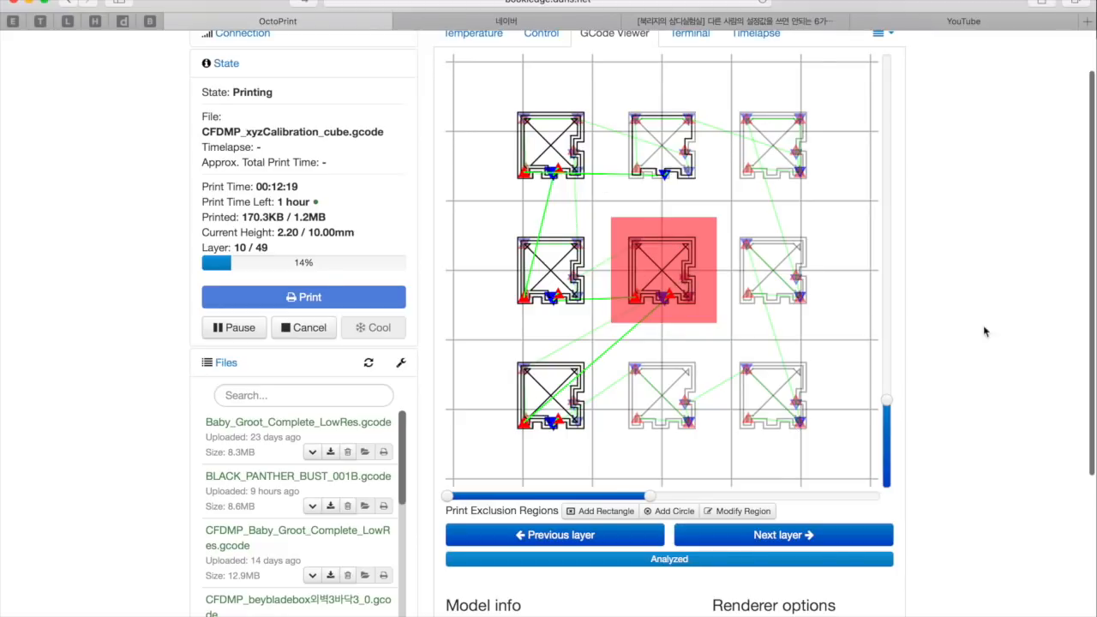
scroll(961, 355, "down", 5)
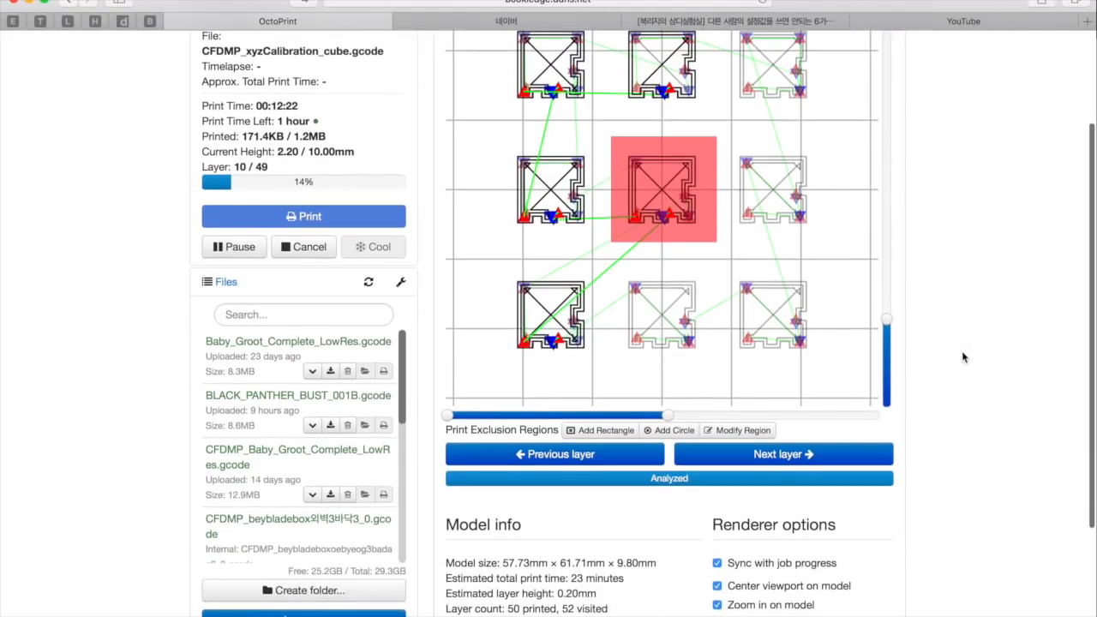
Check the model and layer info, and inspect the tool path around the red exclusion region in an enlarged G-code preview
scroll(963, 357, "down", 10)
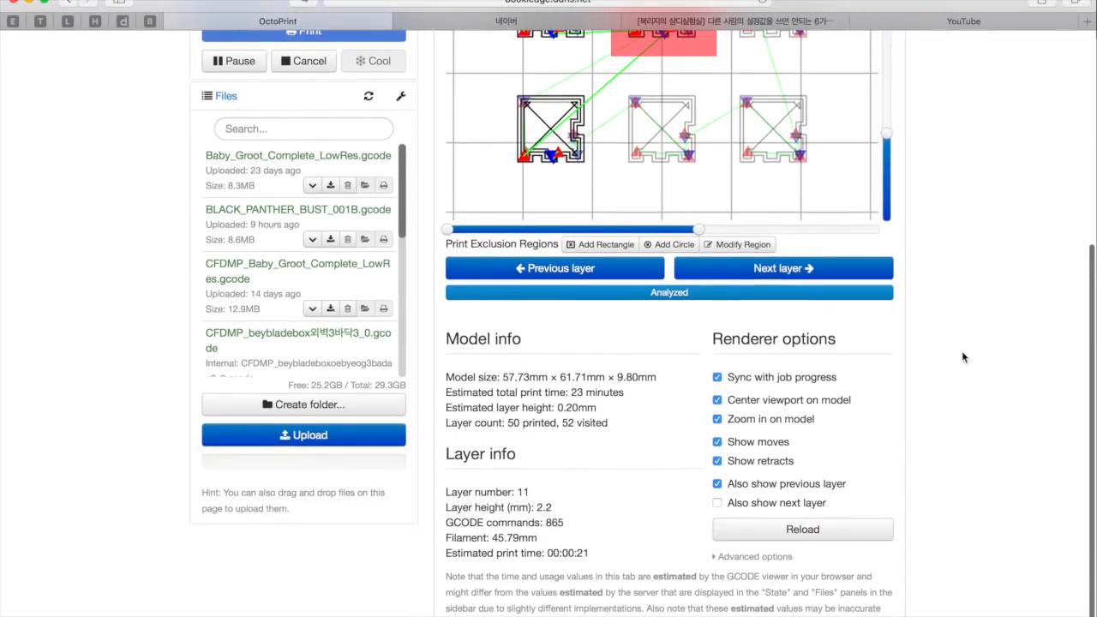
scroll(963, 357, "up", 15)
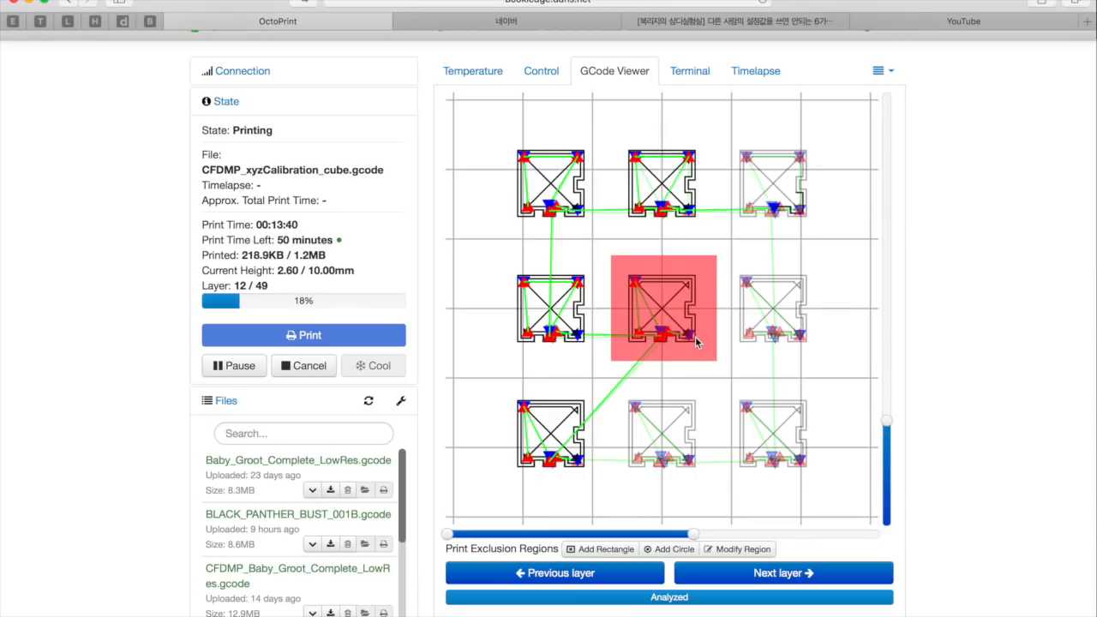
scroll(696, 342, "up", 3)
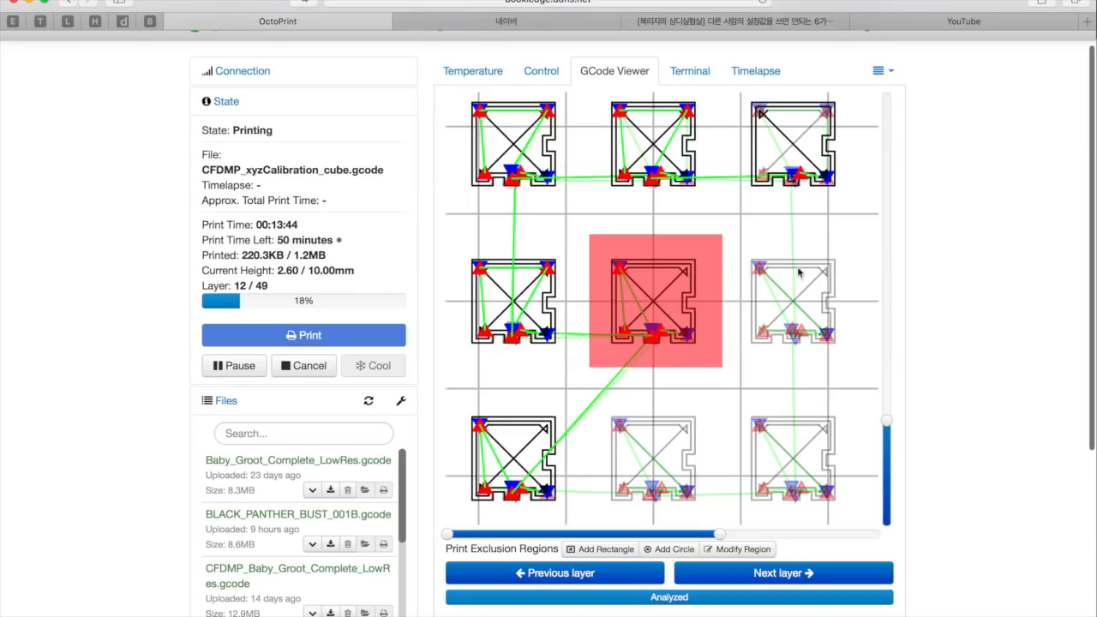
scroll(958, 239, "up", 1)
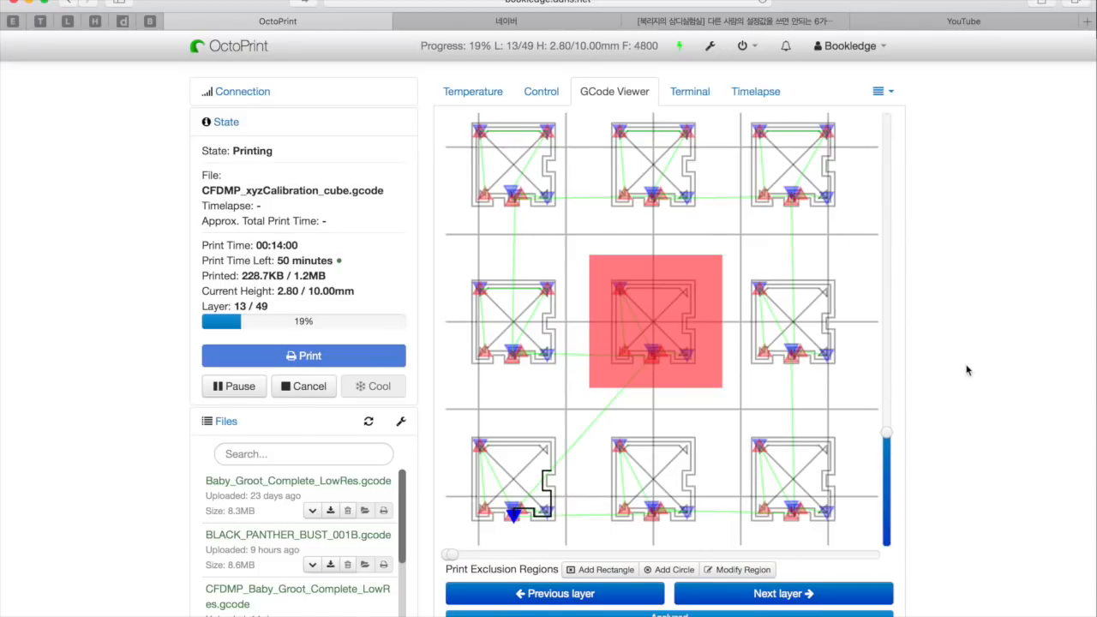
scroll(967, 370, "down", 2)
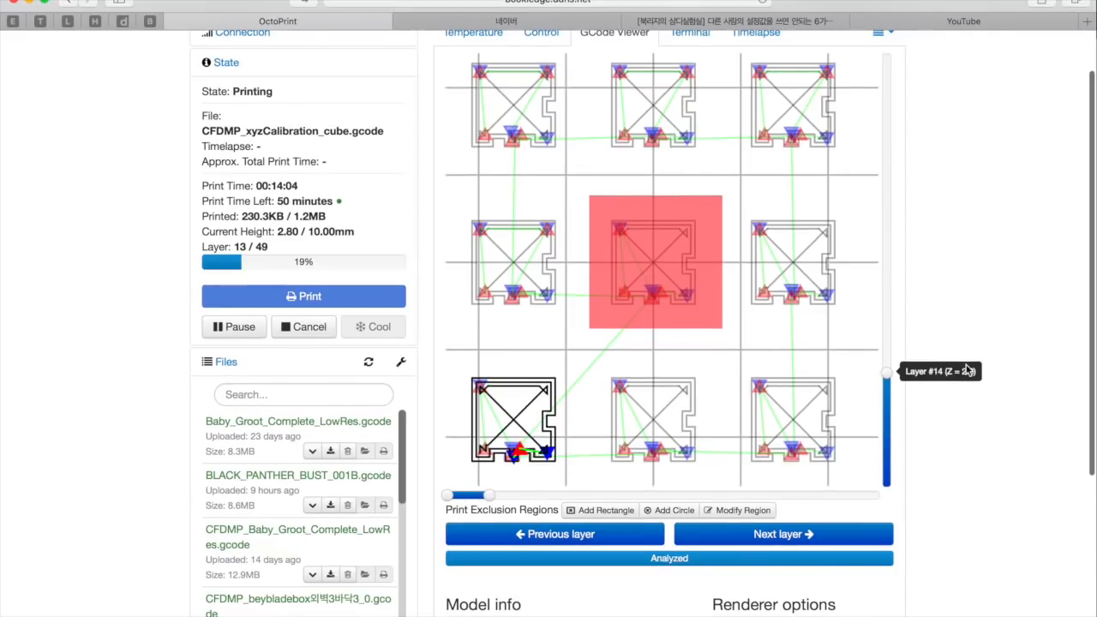
scroll(967, 371, "up", 1)
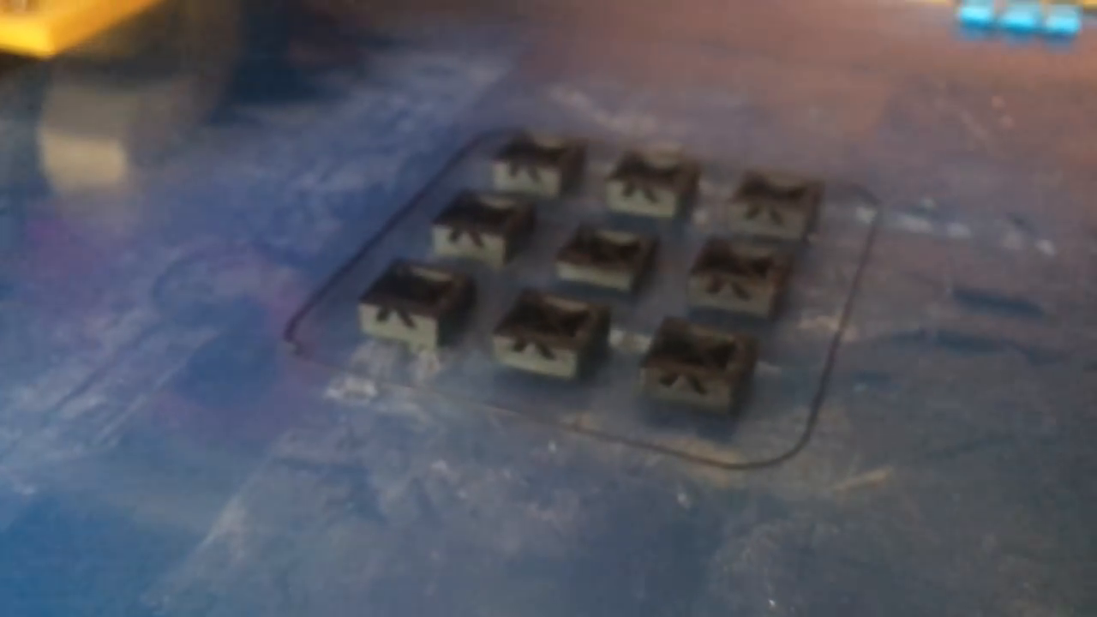